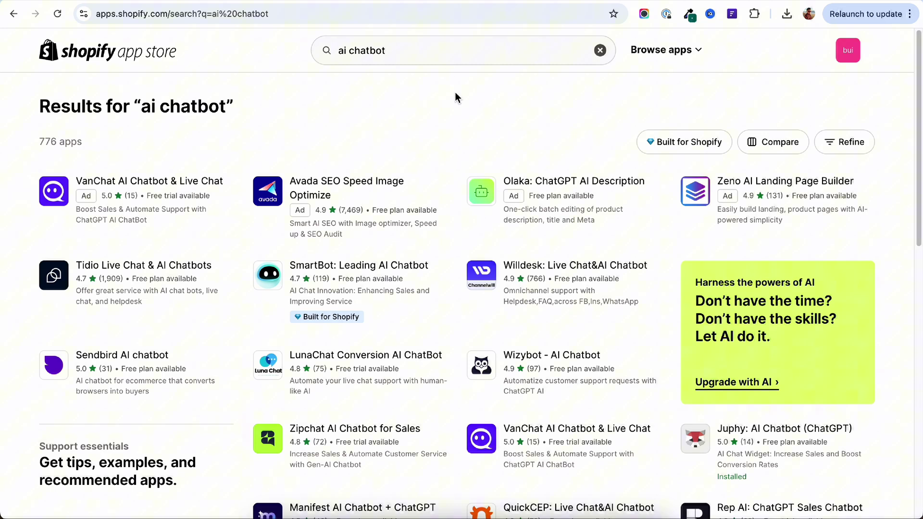
scroll(457, 270, down, 1)
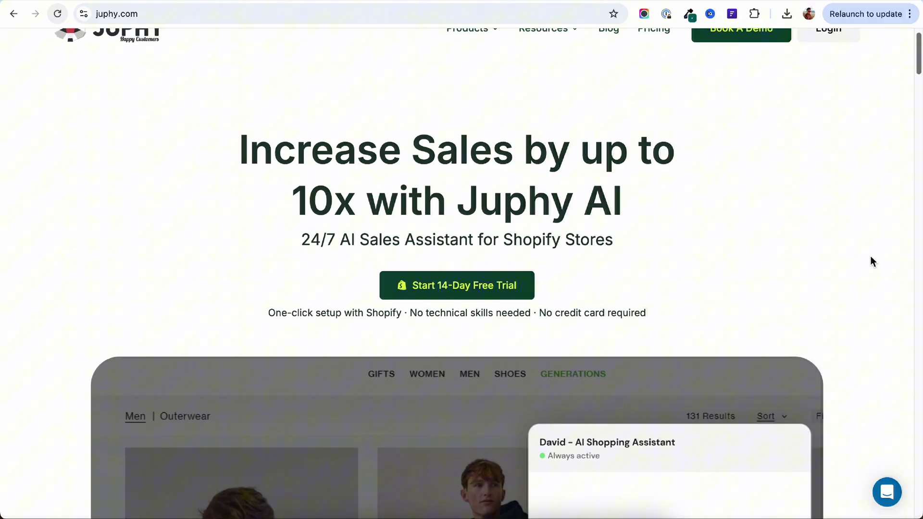
scroll(870, 261, down, 3)
scroll(871, 259, down, 2)
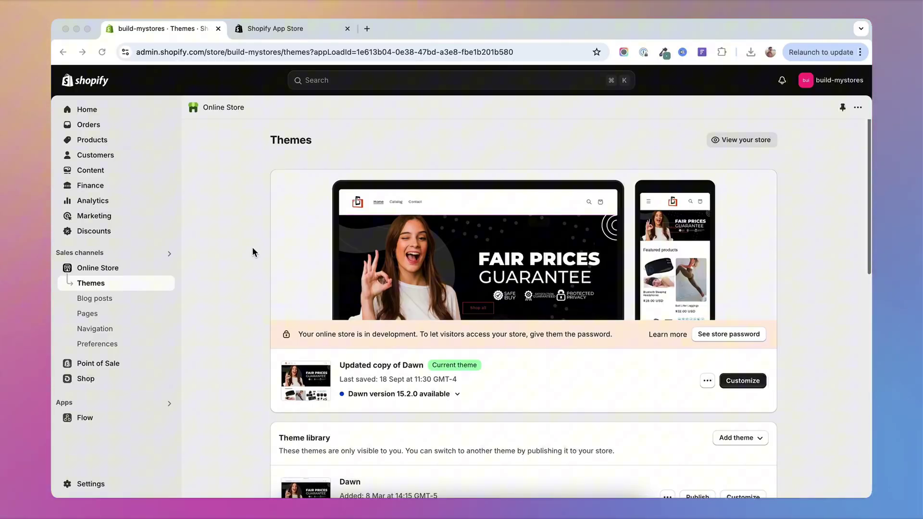
Search the App Store for 'juphy' and open the app in the build-mystores store.
click(287, 29)
text(juphy)
key(Return)
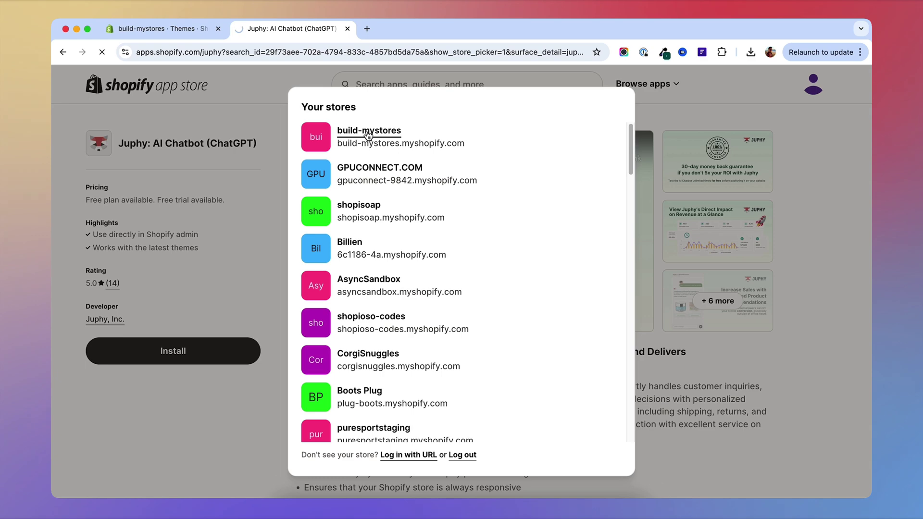
click(483, 138)
click(181, 353)
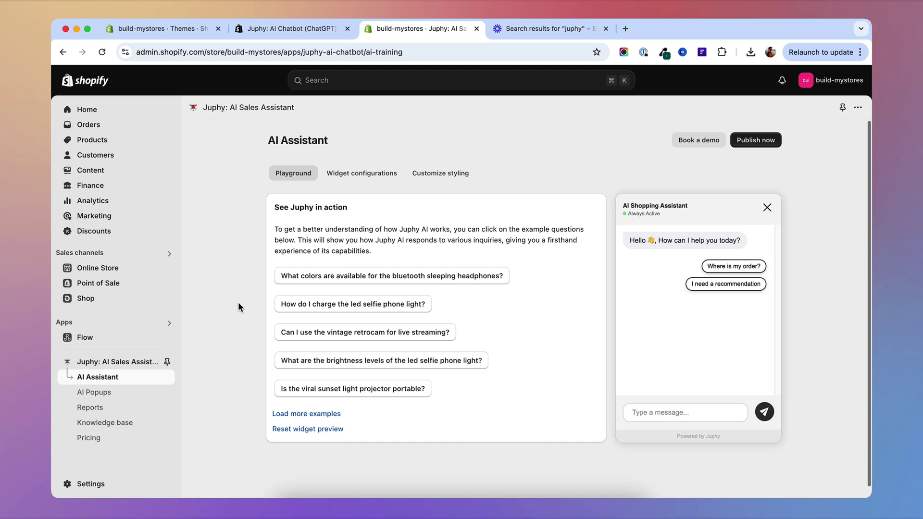
Open Juphy: AI Sales Assistant from the admin sidebar to view its 30-day Overview.
click(131, 365)
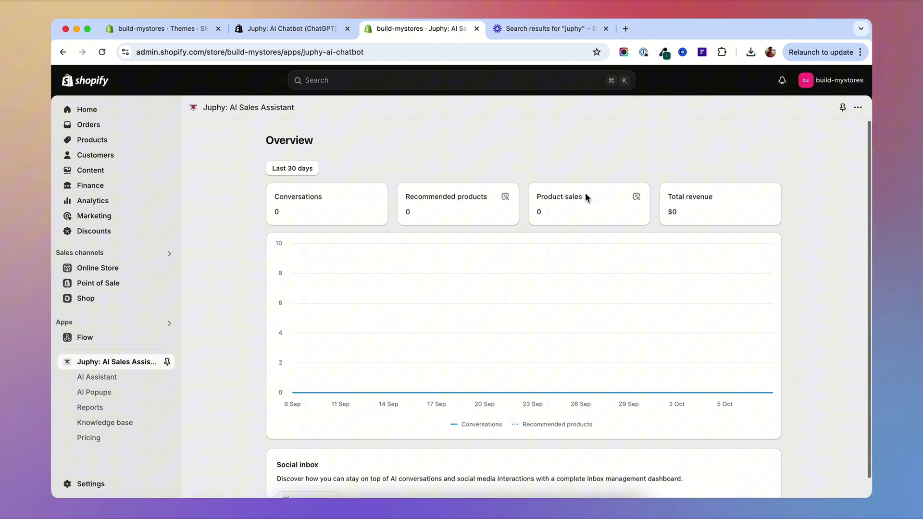
scroll(261, 442, down, 1)
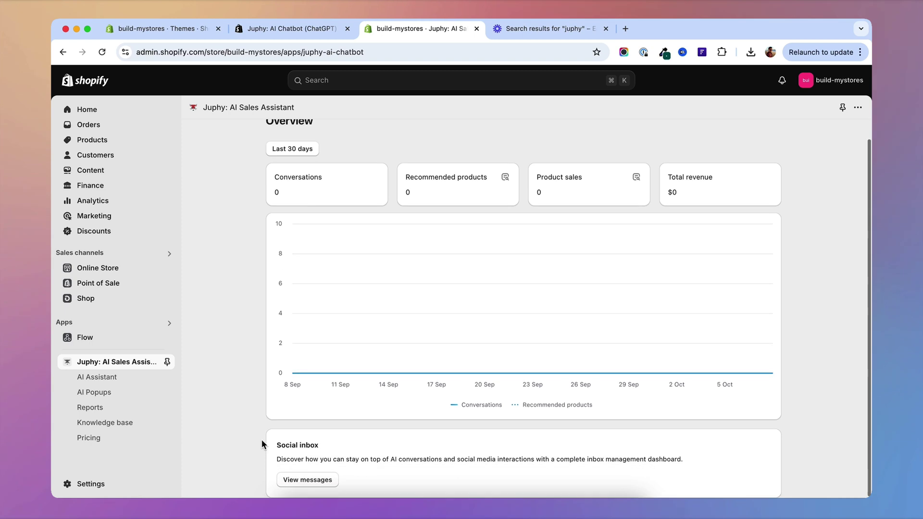
Open View messages, look at Social Channels and Team, then go back to Inbox.
click(303, 480)
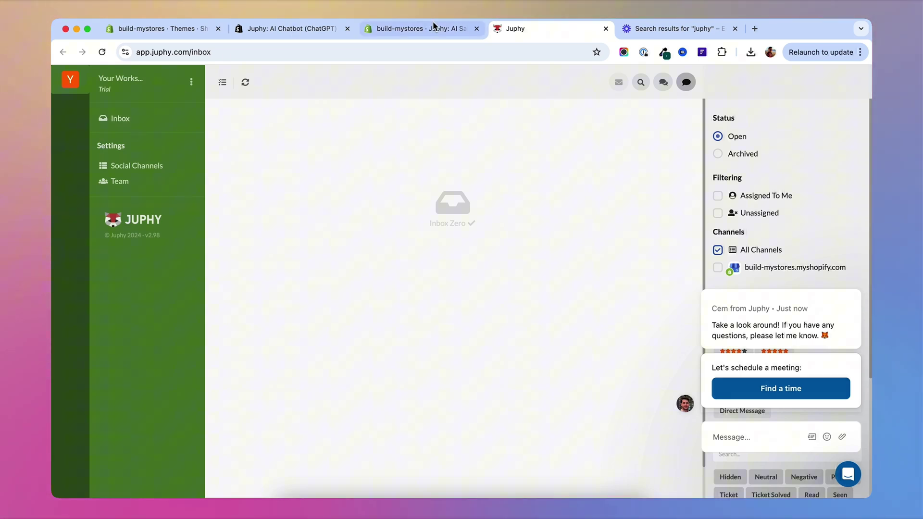
click(145, 167)
click(121, 182)
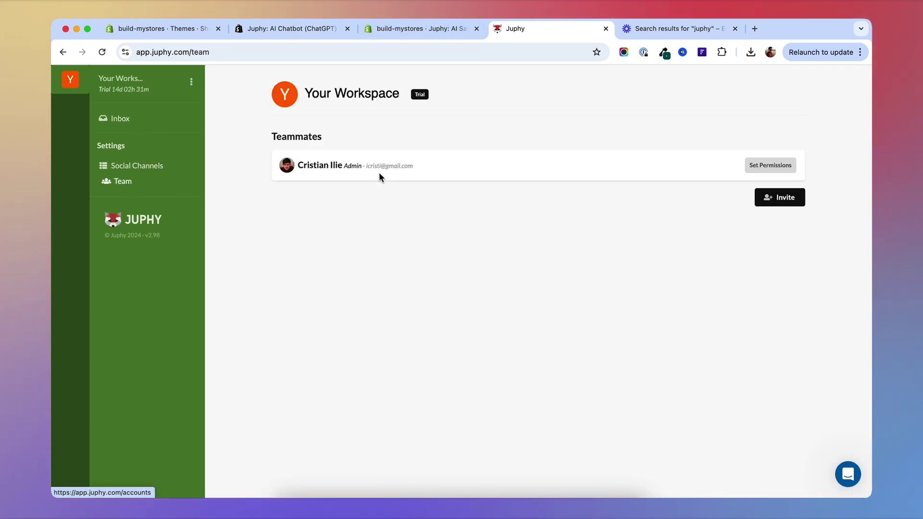
click(124, 123)
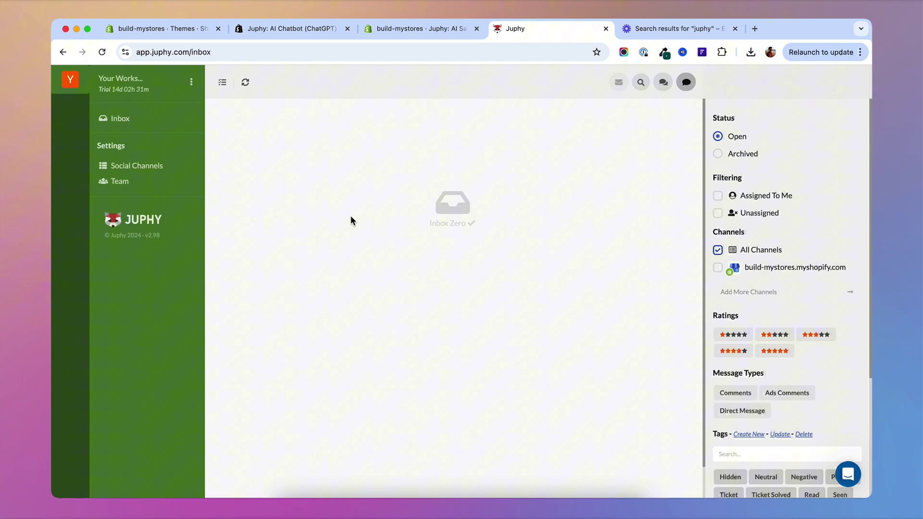
In the AI Assistant playground, ask the example question about the LED selfie light's features.
click(418, 29)
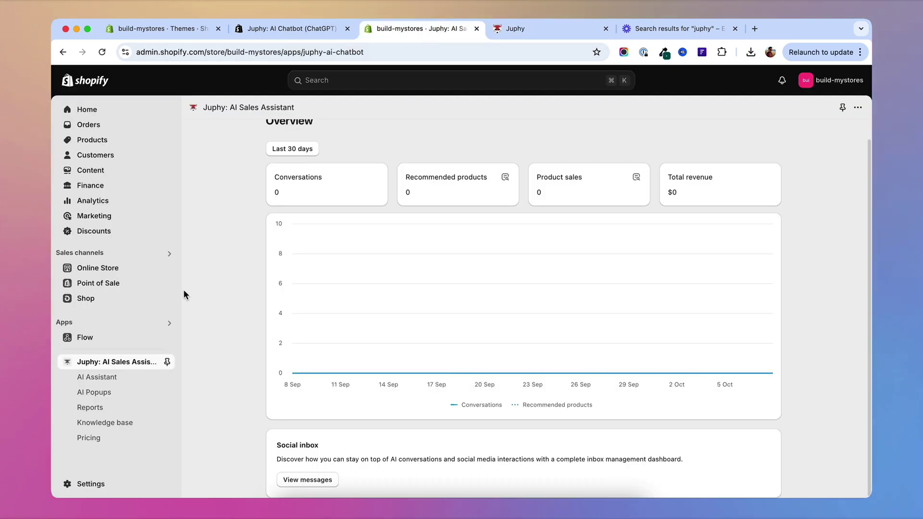
scroll(217, 332, up, 1)
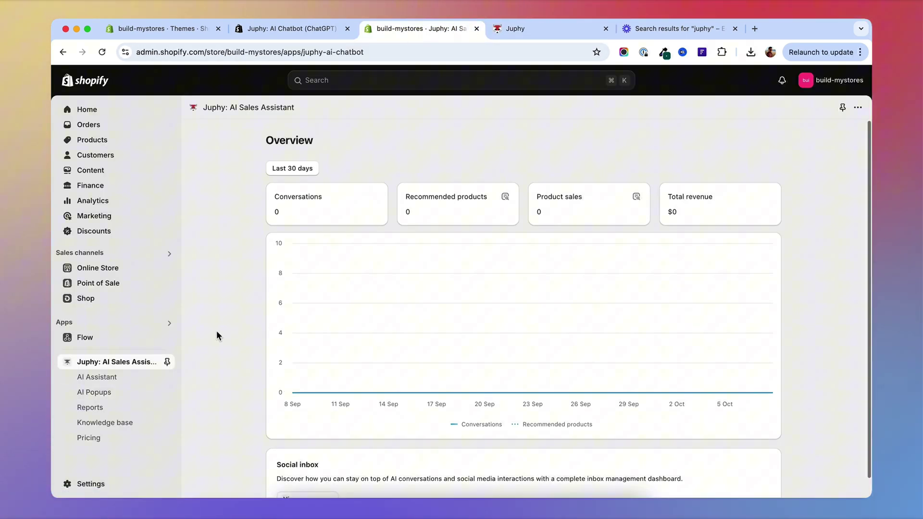
click(107, 382)
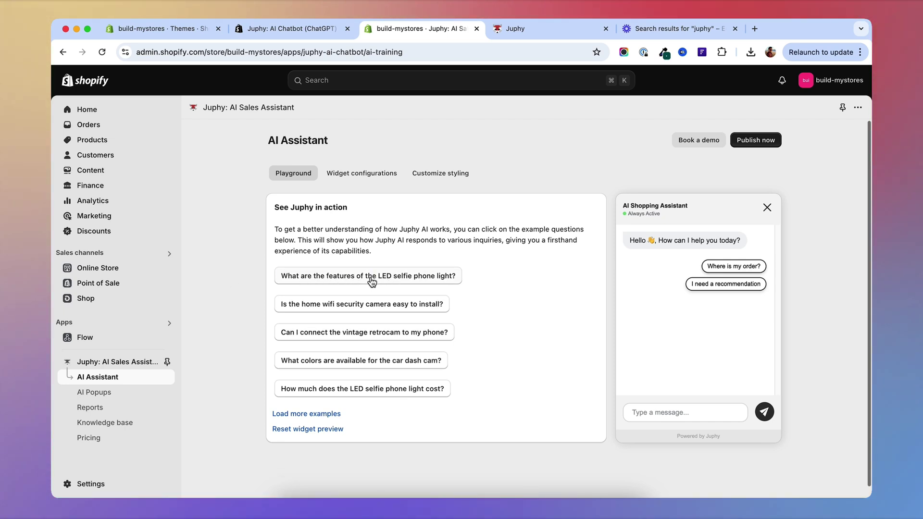
click(373, 281)
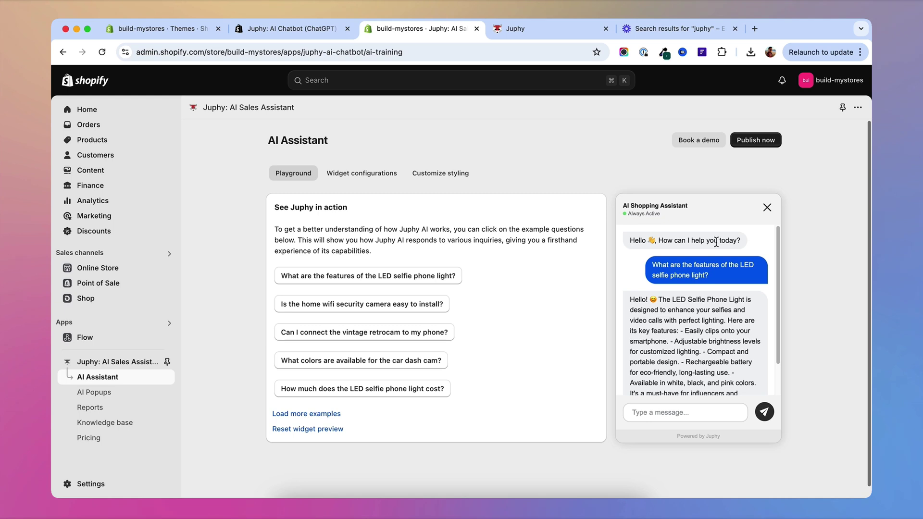
drag(653, 265, 718, 278)
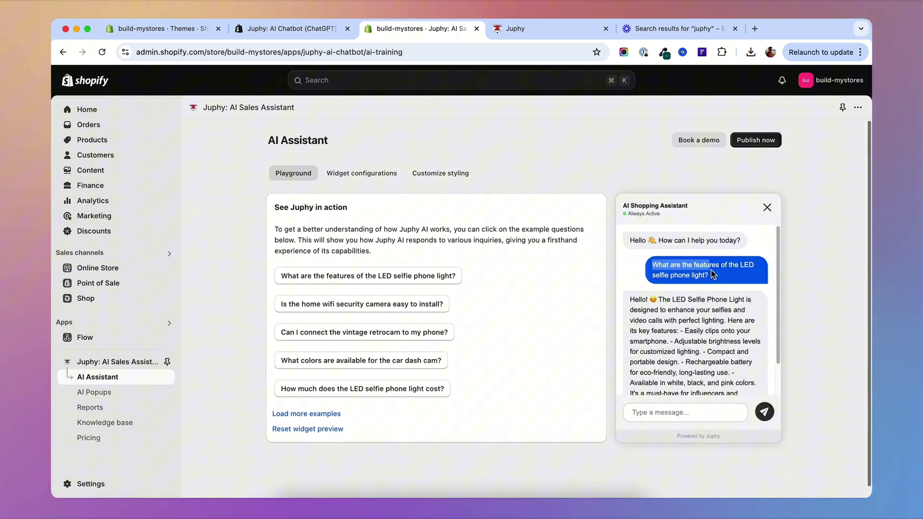
scroll(716, 277, down, 1)
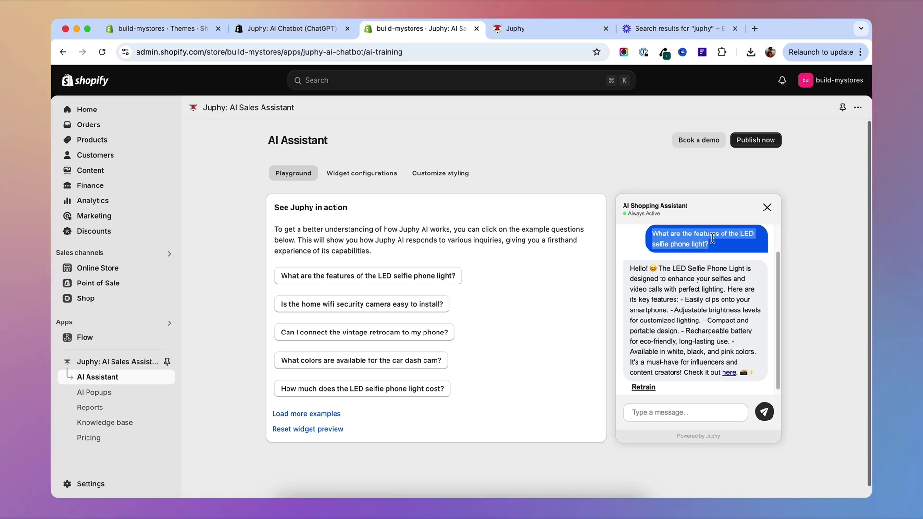
scroll(705, 350, down, 2)
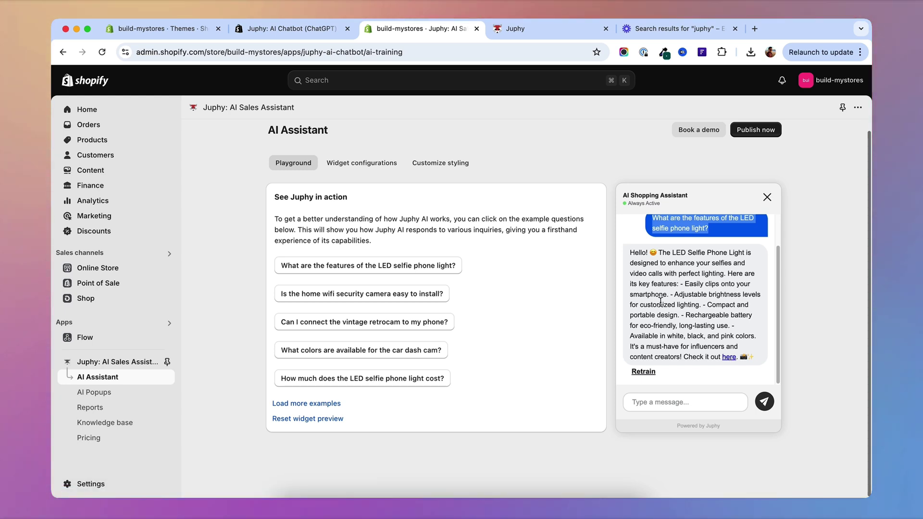
Open Retrain for the LED selfie light answer, check its store channel, and close without submitting.
click(643, 372)
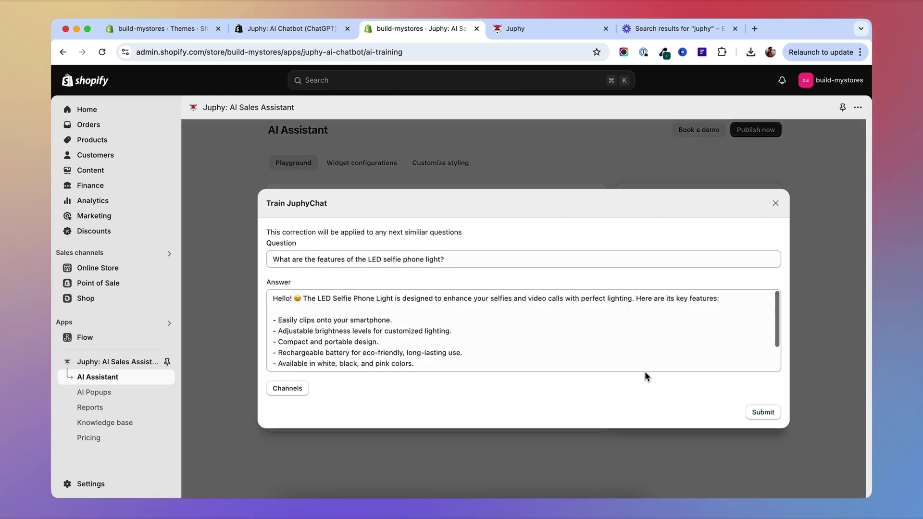
click(298, 390)
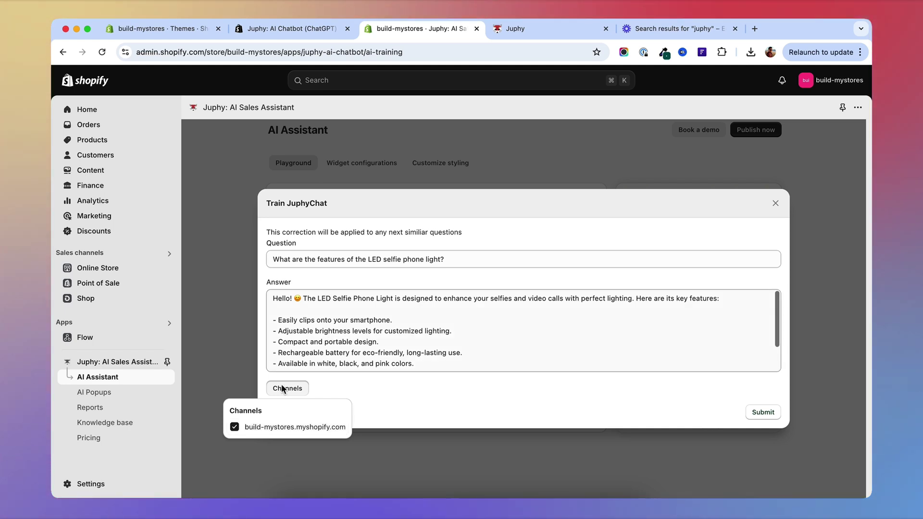
click(243, 191)
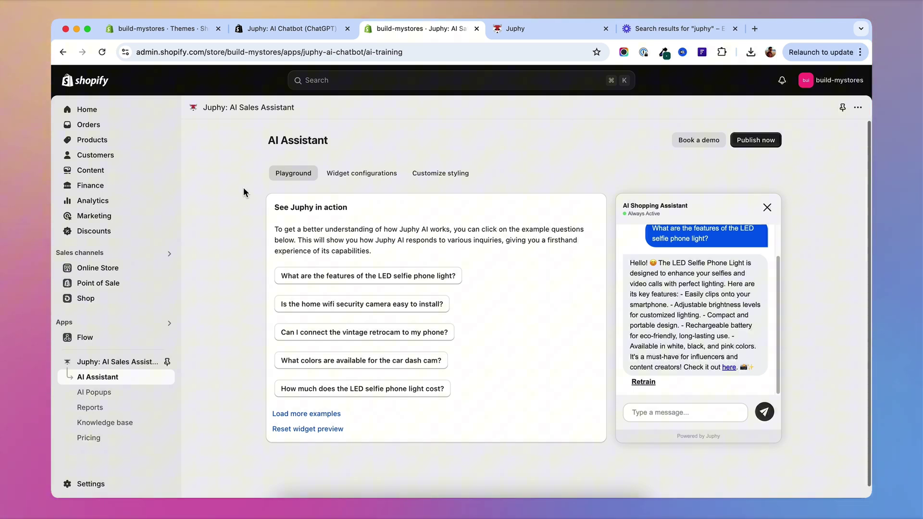
In Widget configurations, review the name and welcome message, then add 'Do you offer refunds?'.
click(360, 174)
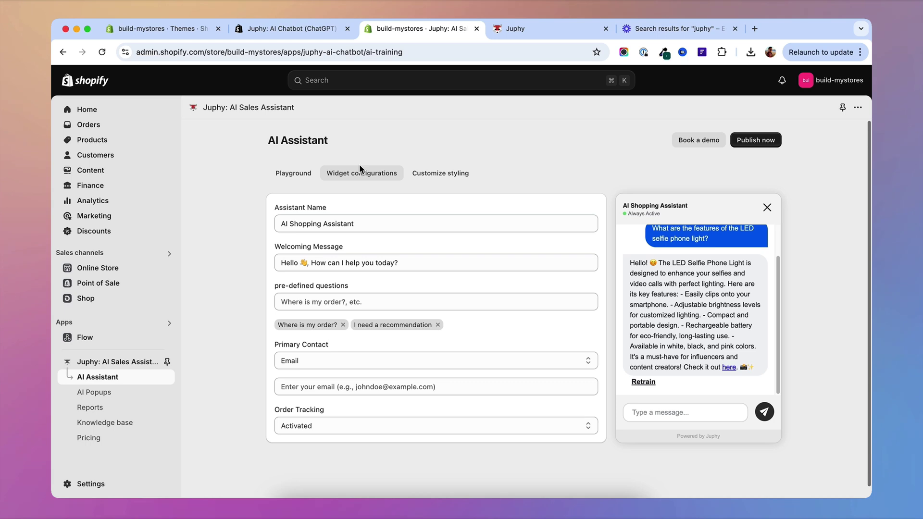
drag(375, 225, 279, 225)
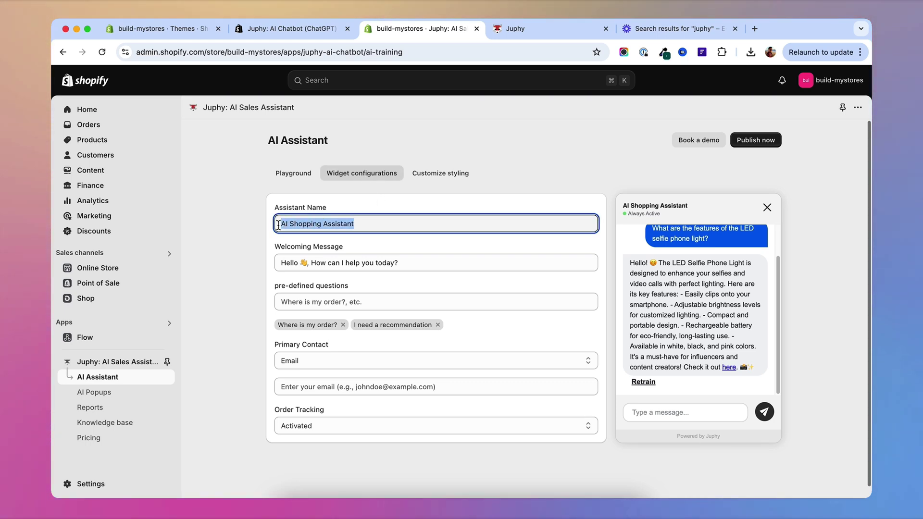
text(Crist)
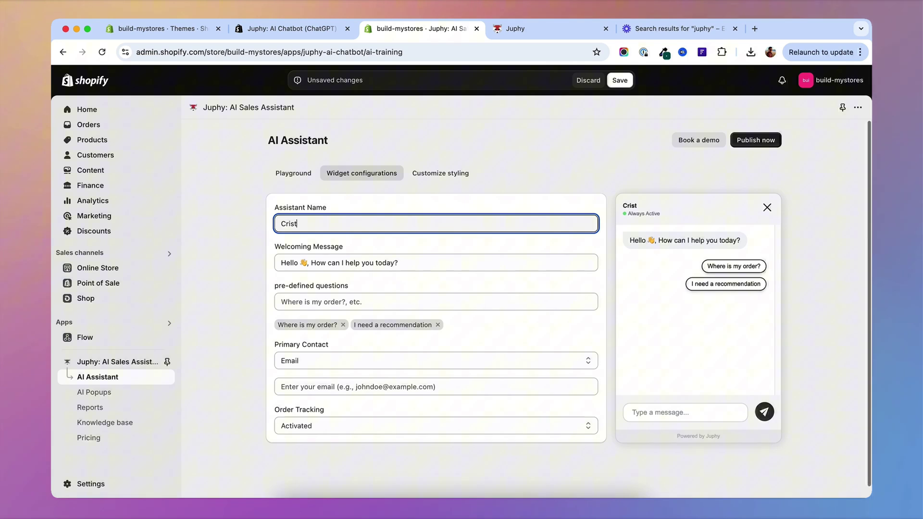
text(ian)
click(239, 198)
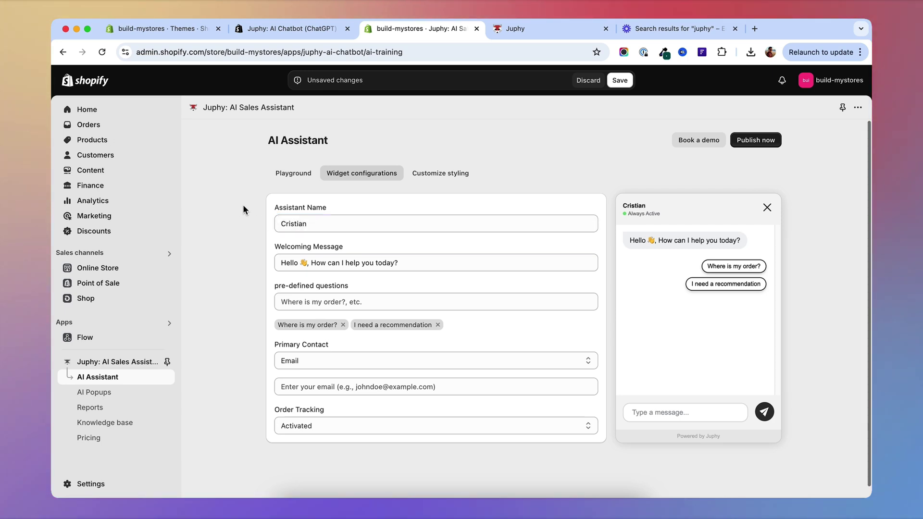
key(Tab)
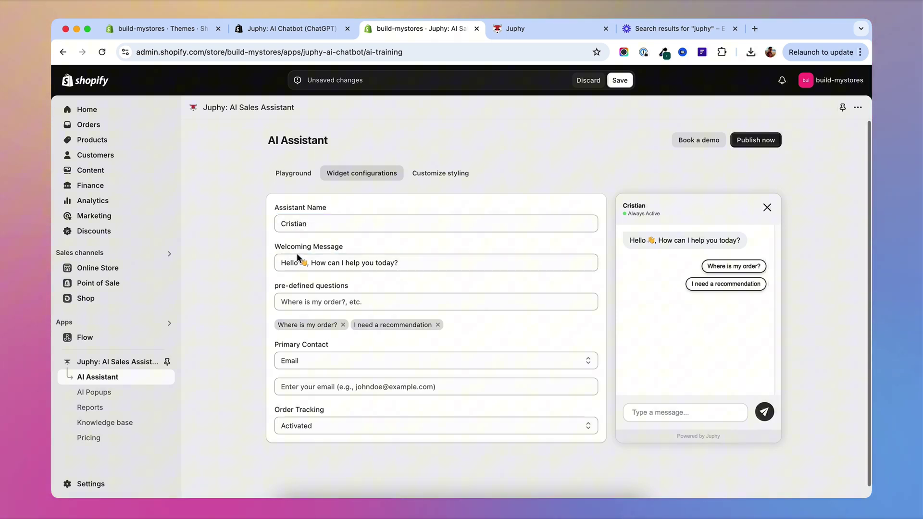
drag(404, 262, 272, 262)
click(243, 271)
scroll(244, 270, down, 1)
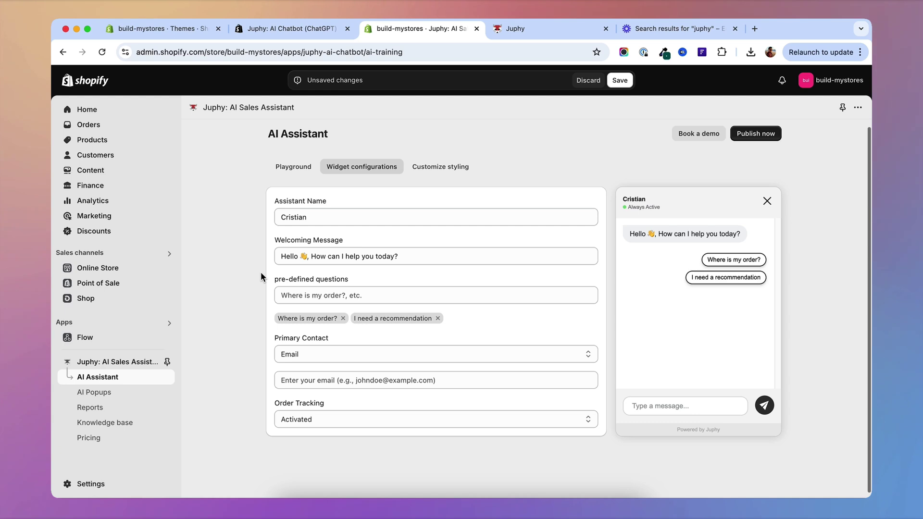
click(312, 299)
text(Do y)
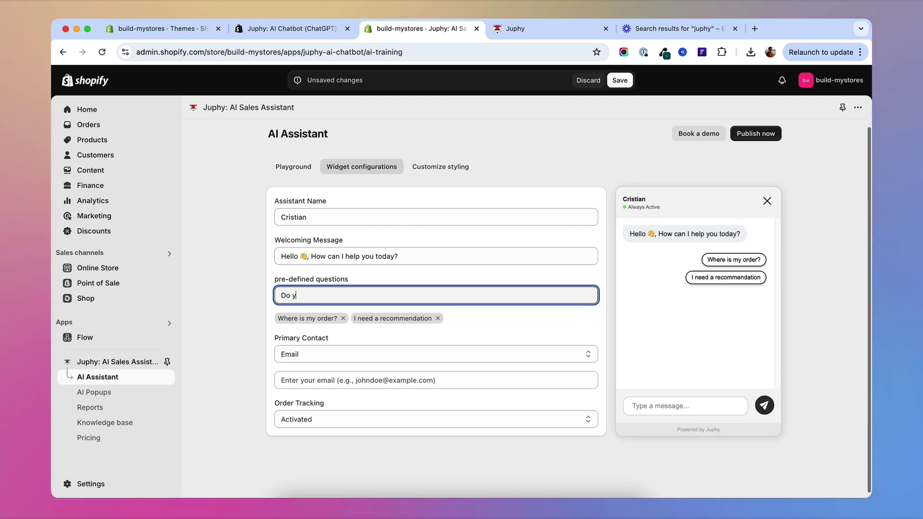
text(offer )
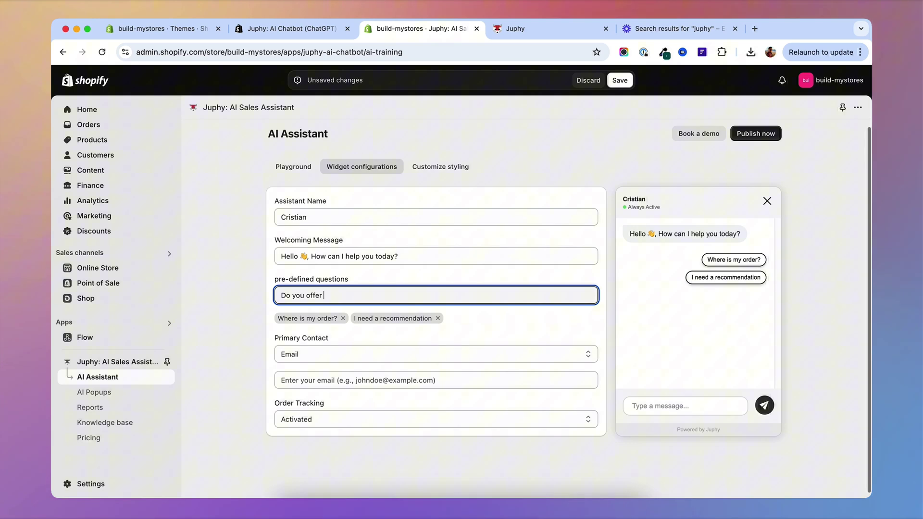
text(re)
text(?)
key(Return)
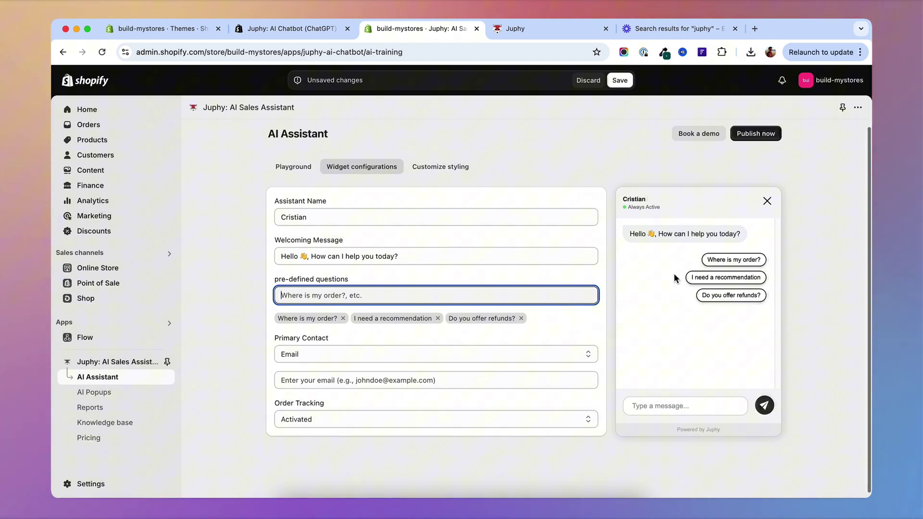
Ask the preview 'Do you offer refunds?', then open and close its Retrain form unchanged.
click(728, 295)
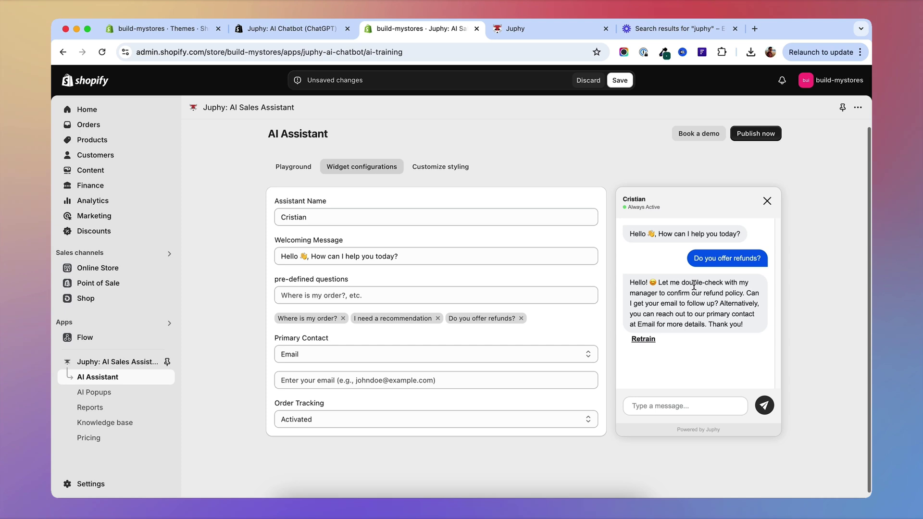
click(649, 344)
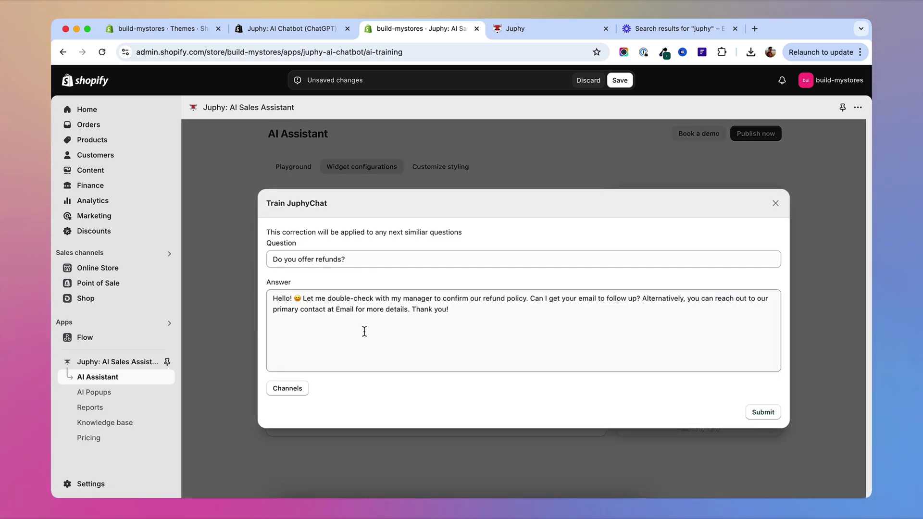
click(292, 388)
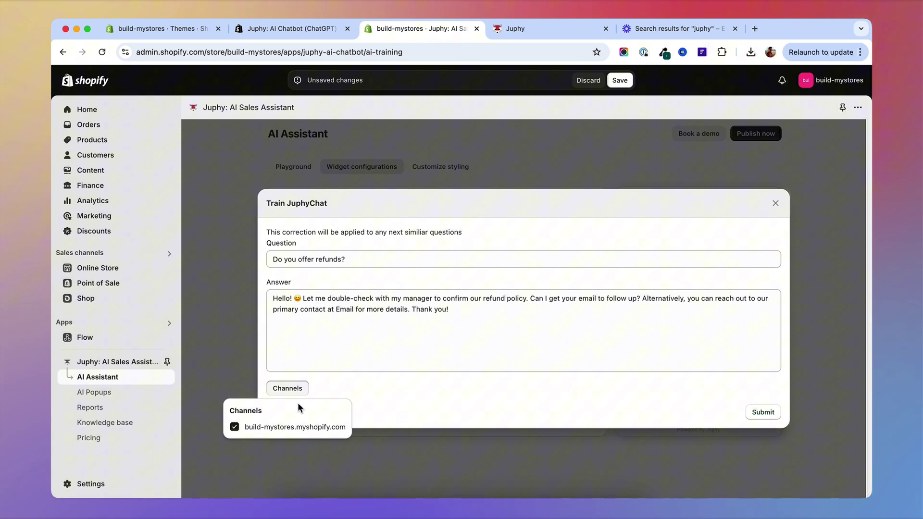
click(776, 202)
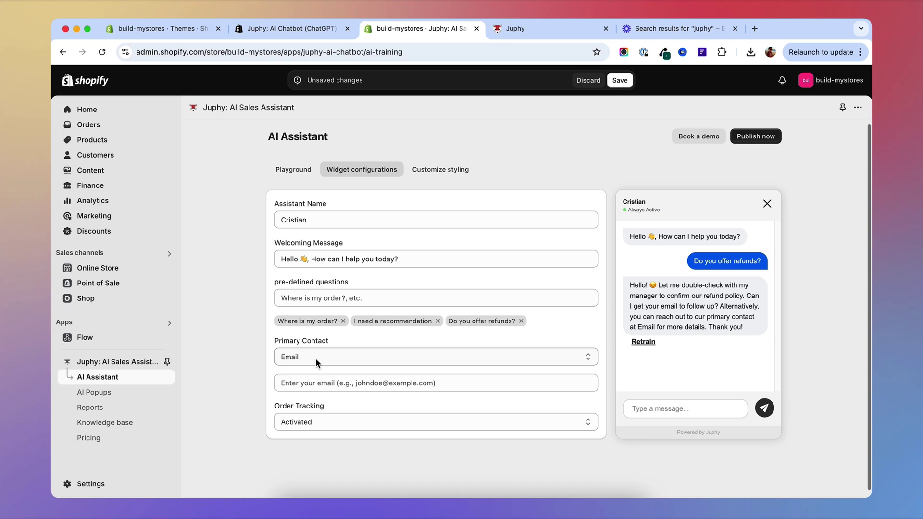
Keep Email as primary contact, enter the contact address, and try 'Where is my order?' in the preview.
click(316, 358)
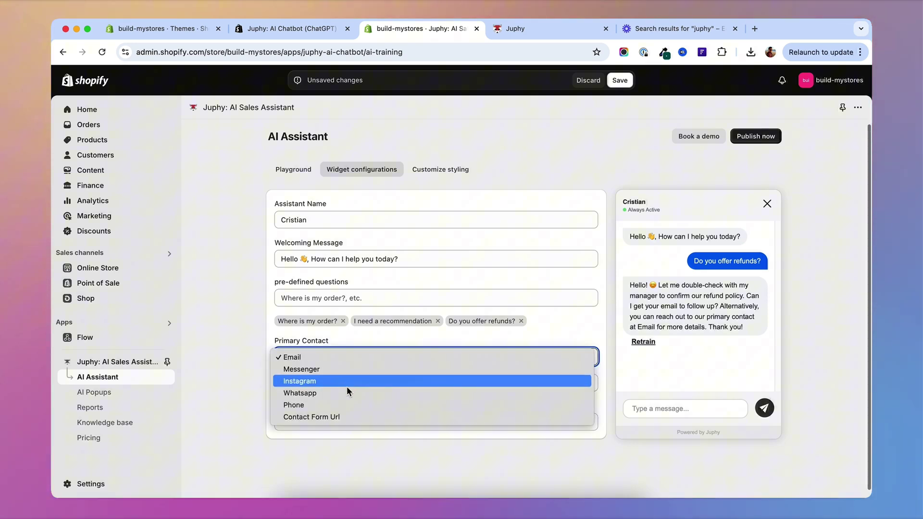
click(308, 358)
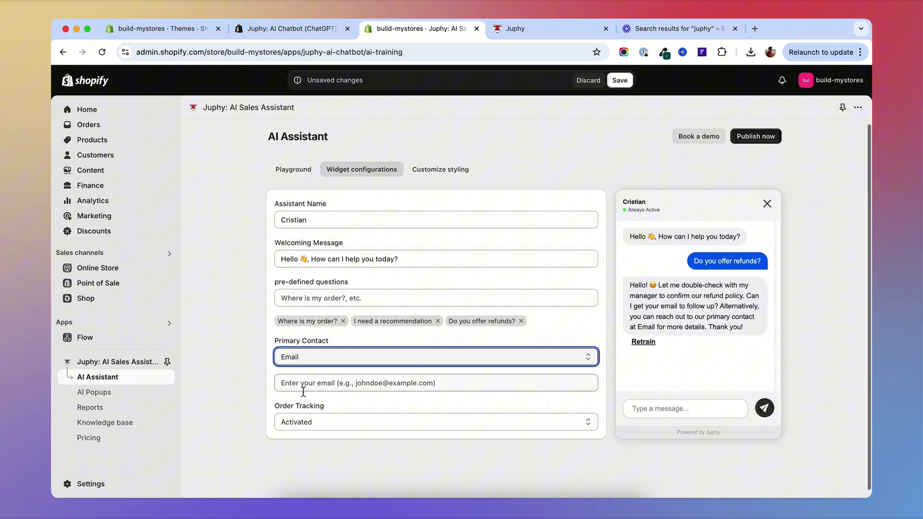
click(311, 384)
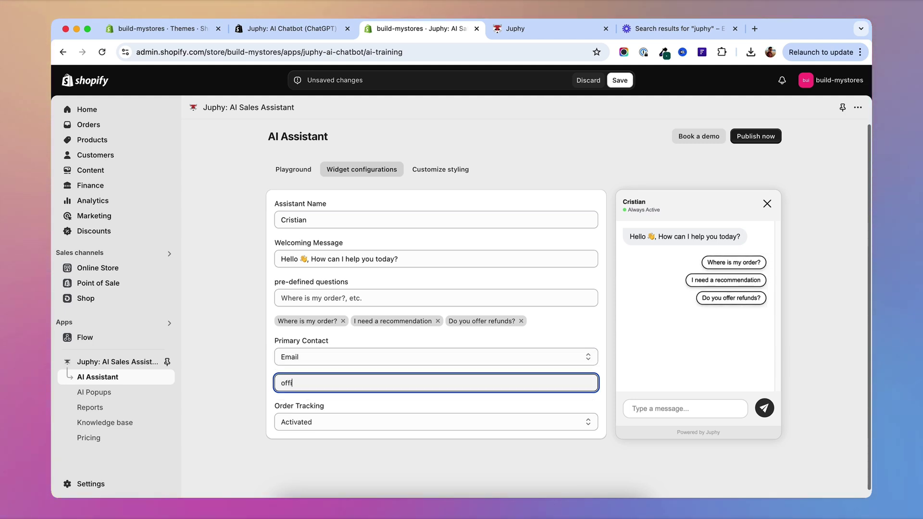
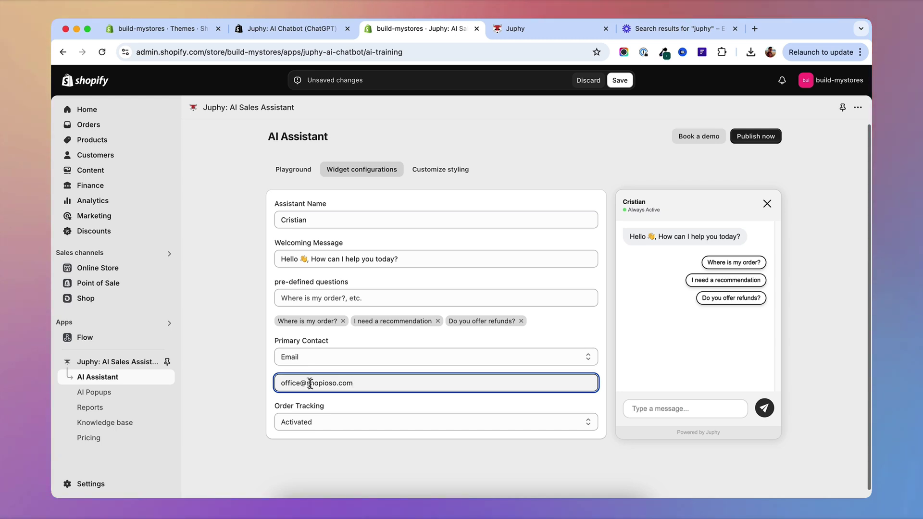
click(256, 409)
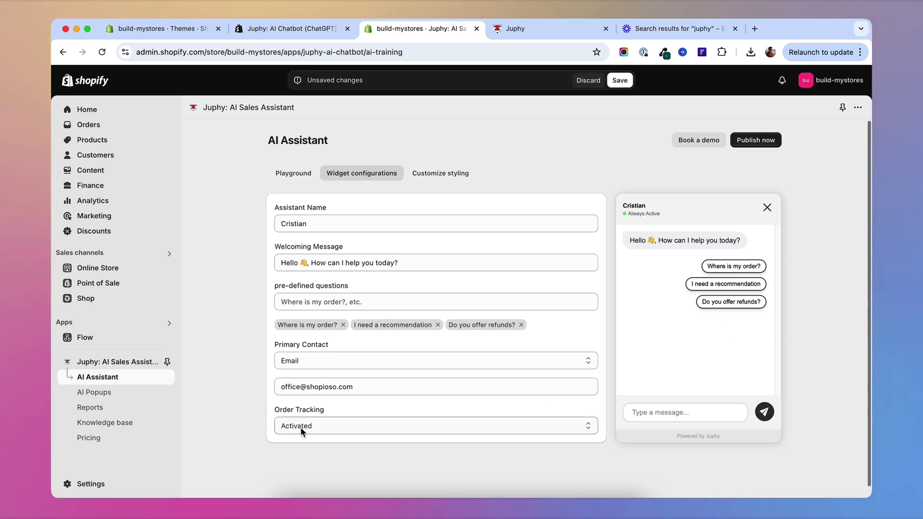
click(728, 269)
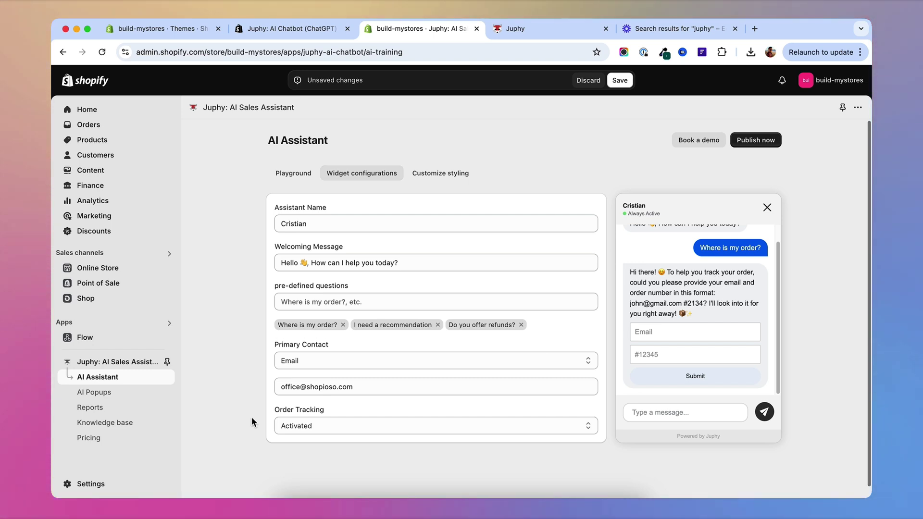
In Customize styling, try the Fancy Dracula, Corporate Blue, Ocean Breeze, Forest Hues, Urban Chic and Spring Blossom themes.
click(445, 181)
click(305, 224)
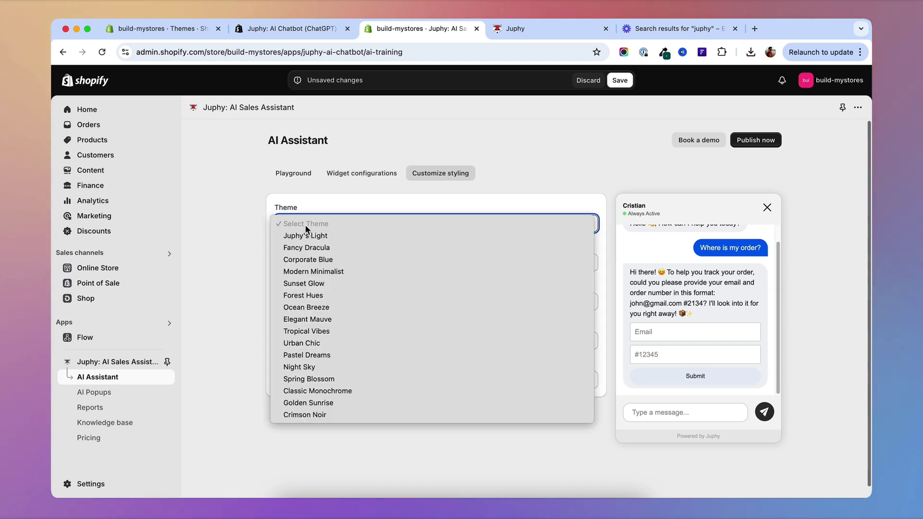
click(323, 249)
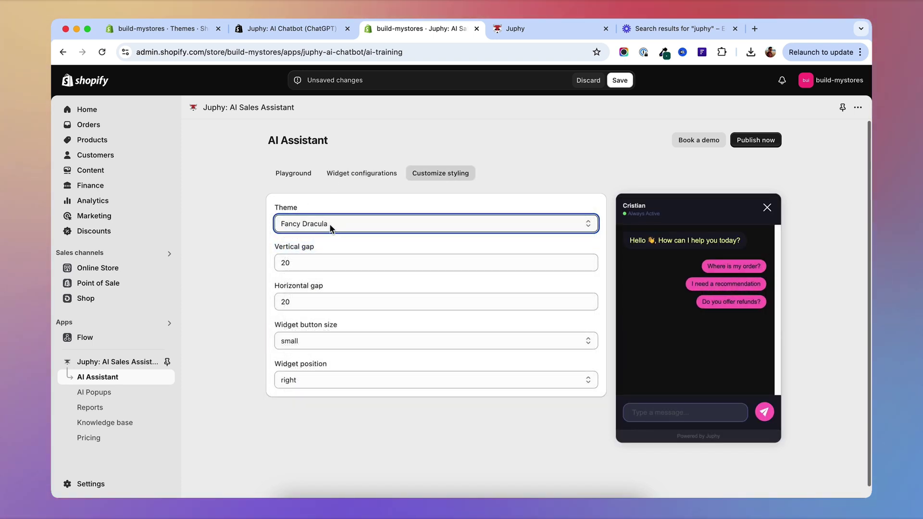
click(330, 224)
click(330, 260)
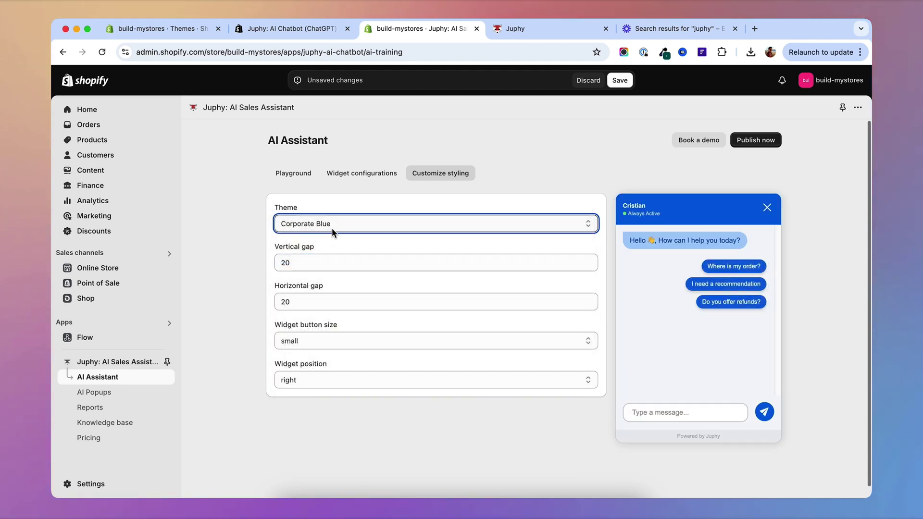
click(332, 228)
click(328, 293)
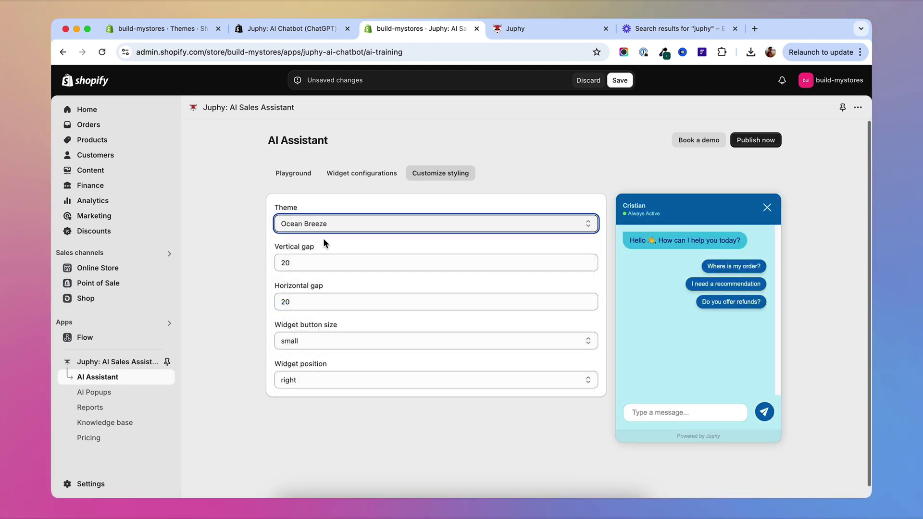
click(325, 227)
click(320, 295)
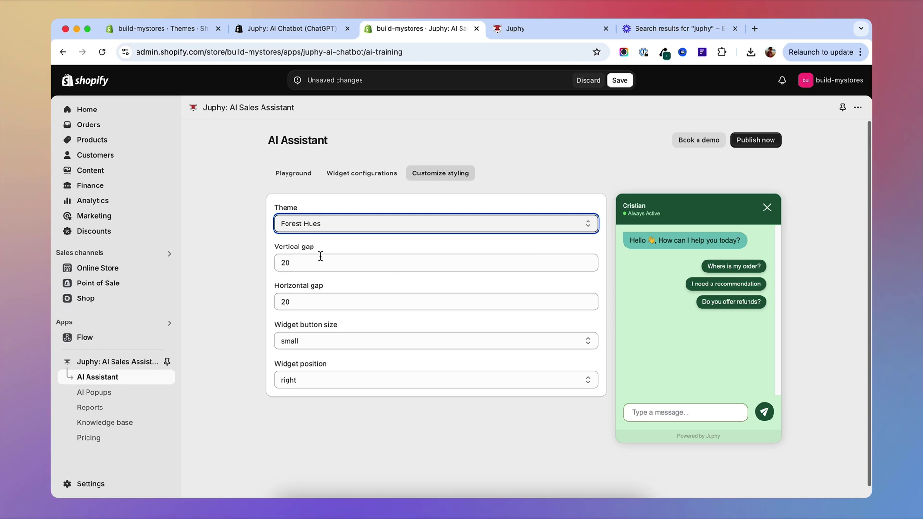
click(332, 223)
click(325, 341)
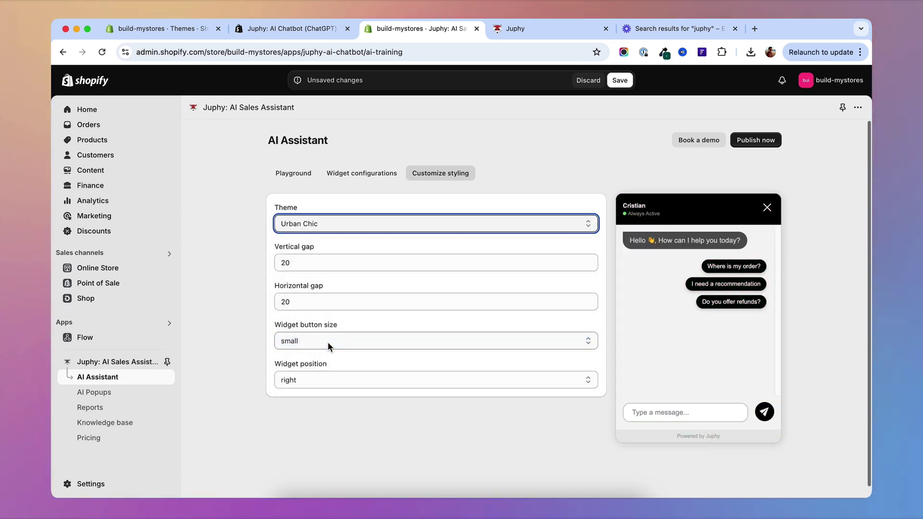
click(340, 224)
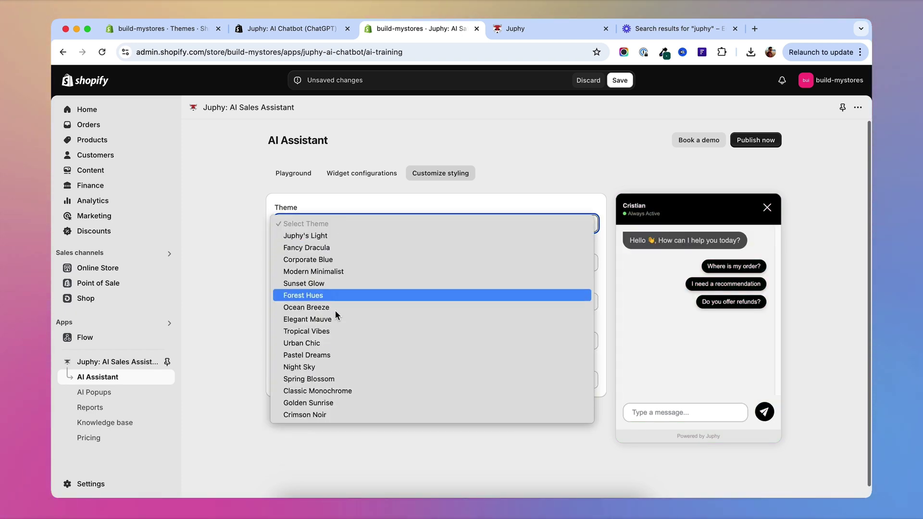
click(326, 379)
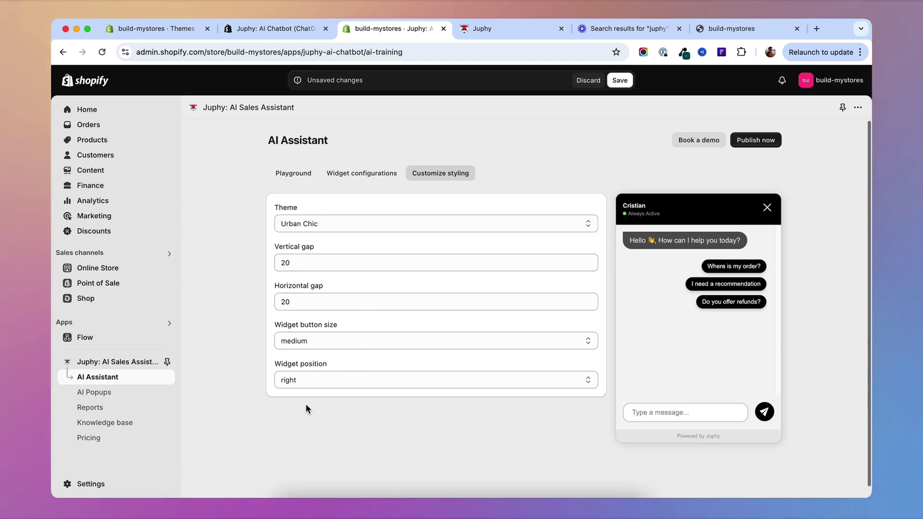
Publish the assistant, save the theme with the AI Widget embed, and reload the storefront.
click(757, 141)
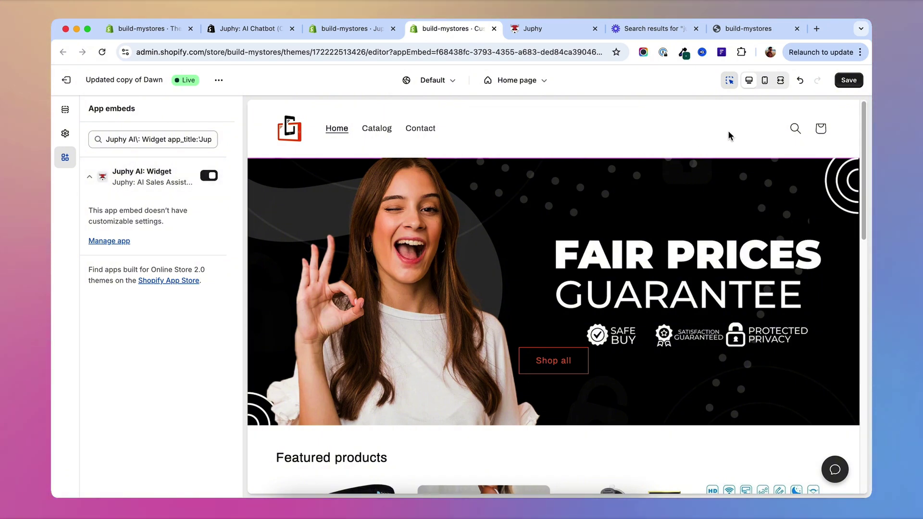
click(846, 83)
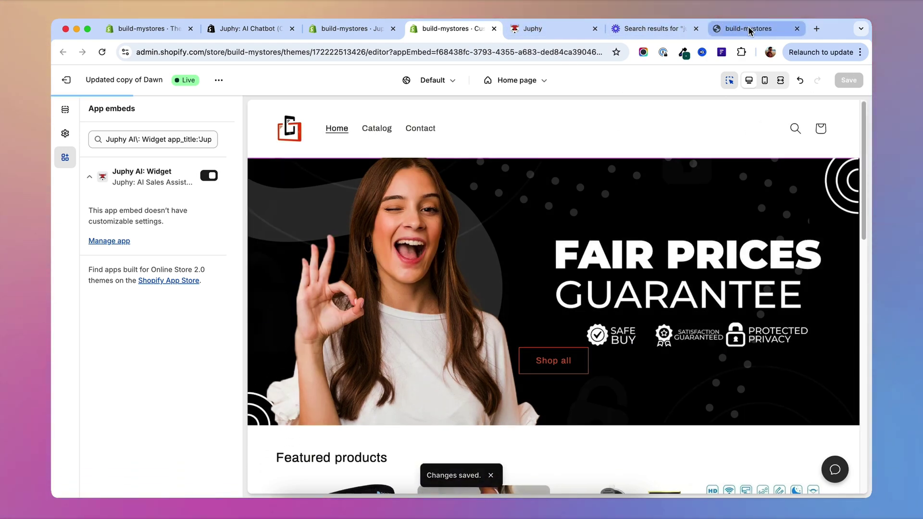
click(750, 30)
click(103, 52)
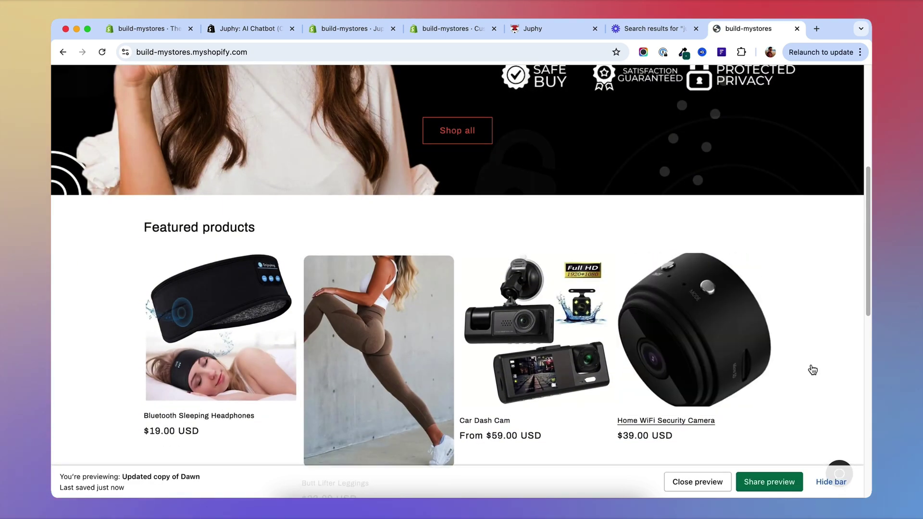
click(830, 481)
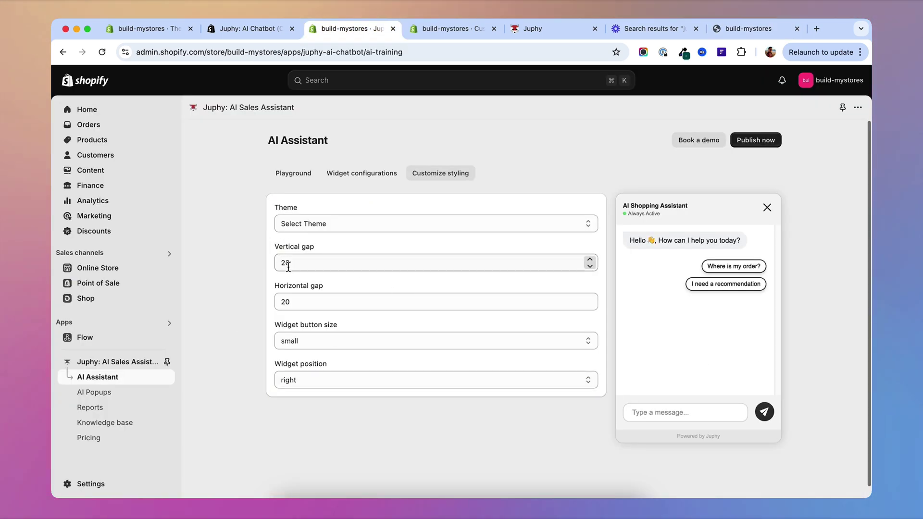
Adjust the widget's vertical and horizontal gaps and position, save, and check the storefront.
click(282, 264)
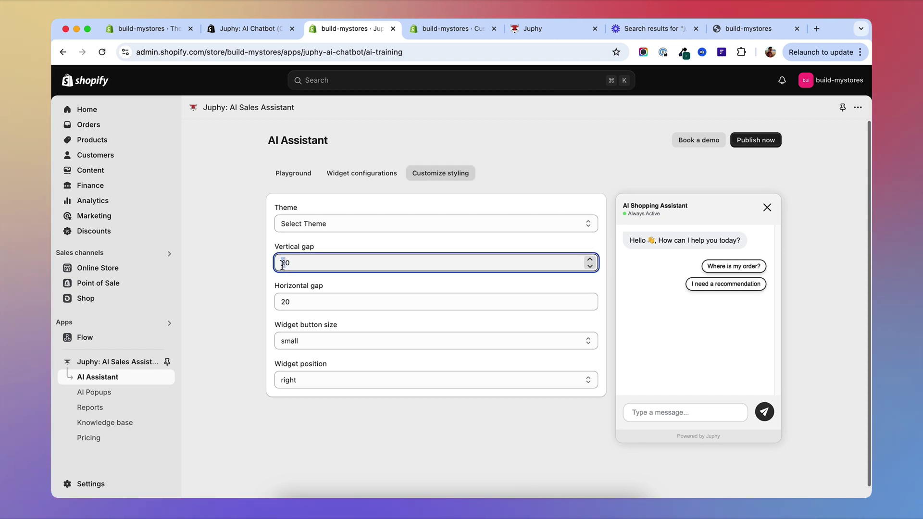
text(40)
click(285, 301)
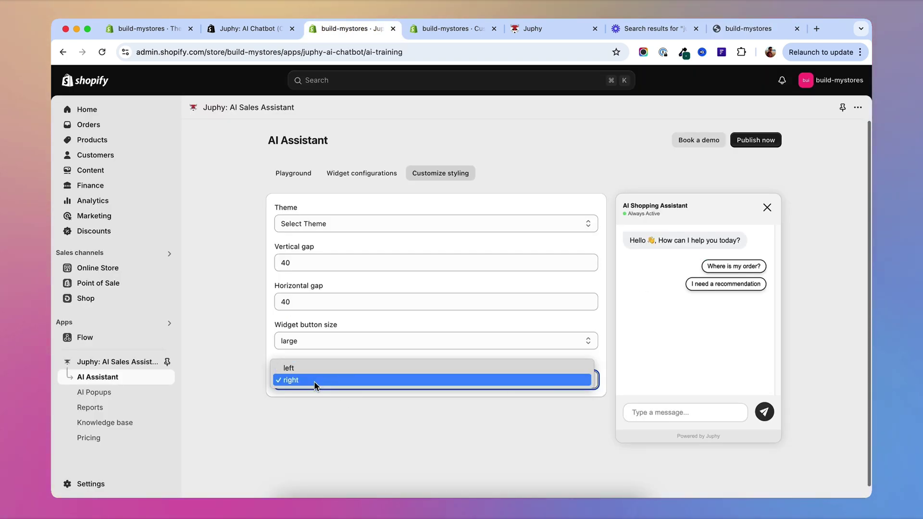
click(311, 369)
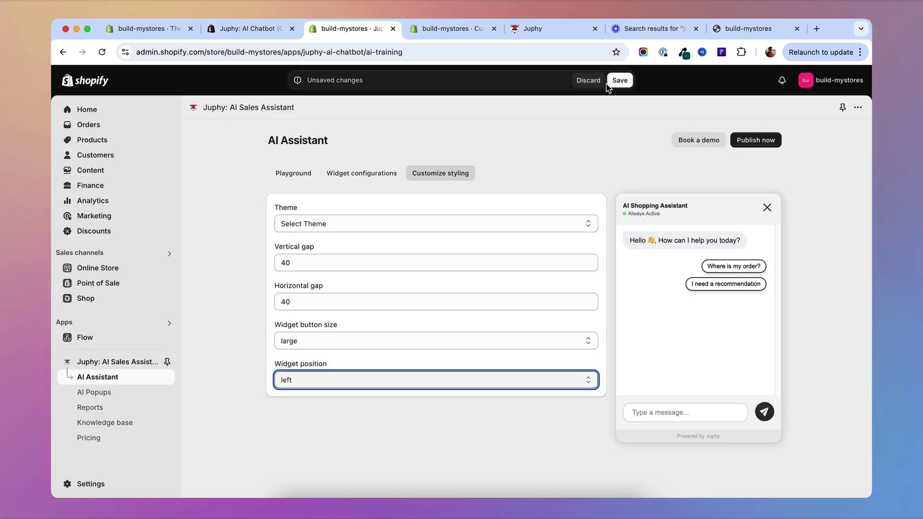
click(620, 80)
click(755, 28)
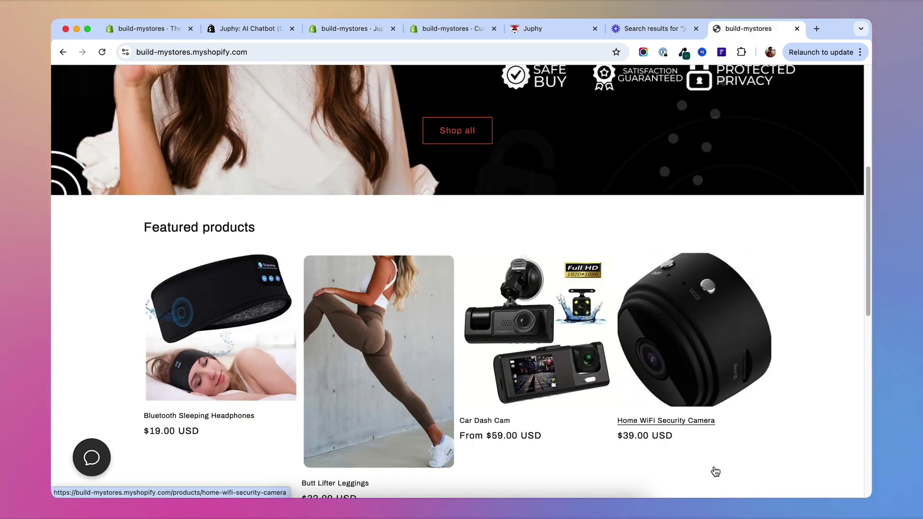
Set the widget button size to small and save the styling.
click(334, 31)
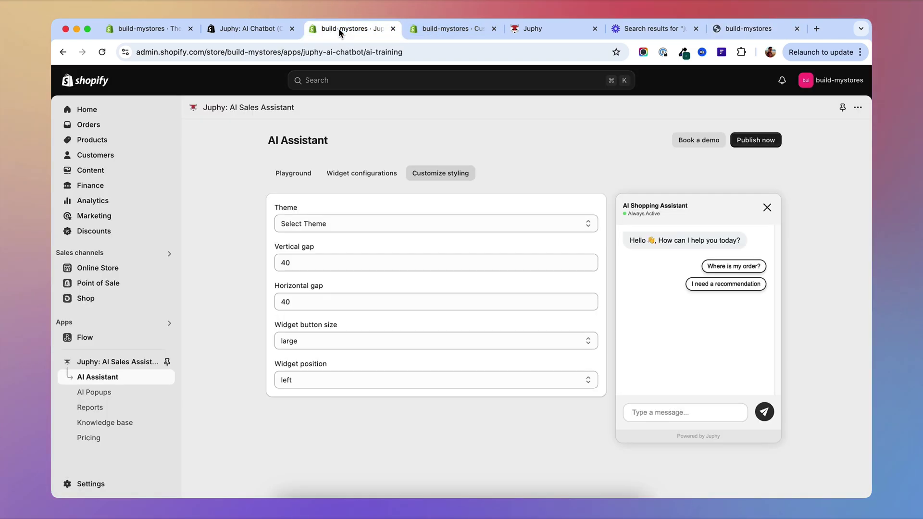
click(332, 344)
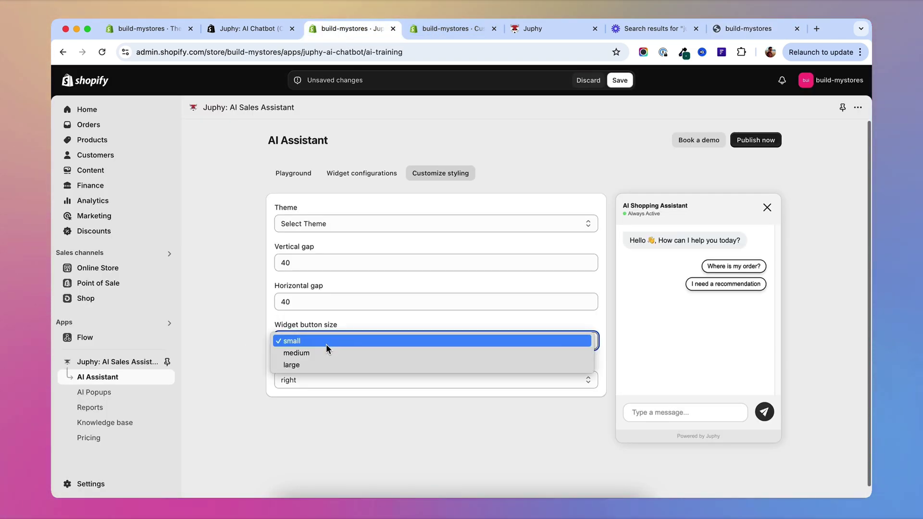
click(325, 340)
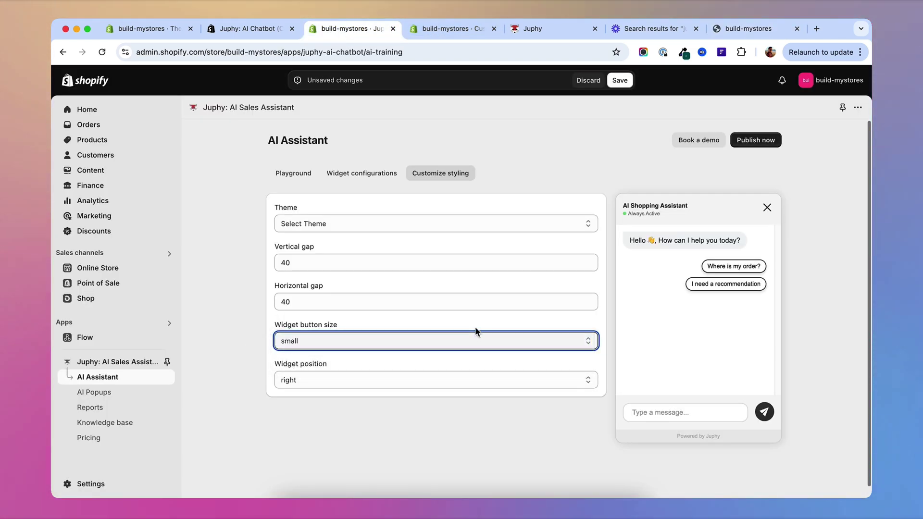
click(619, 81)
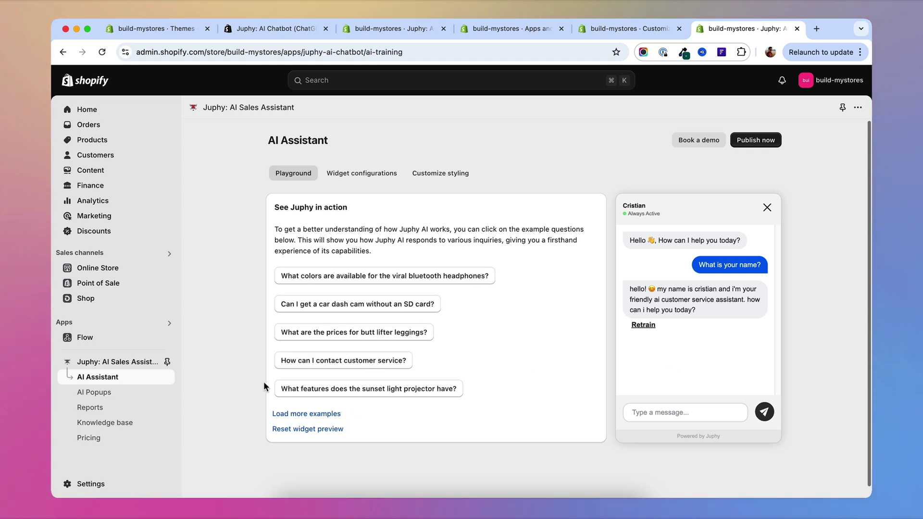
Load more Playground example questions, then go to the AI Popups modules page.
click(296, 414)
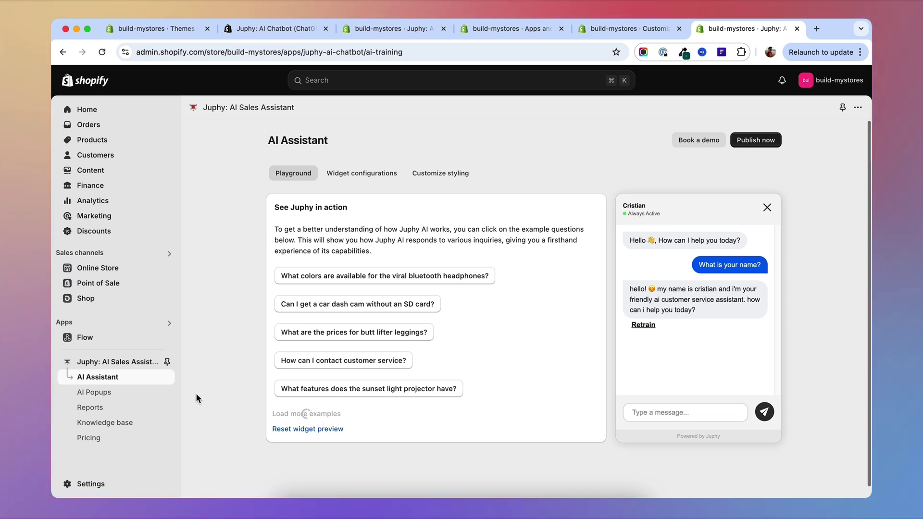
click(117, 399)
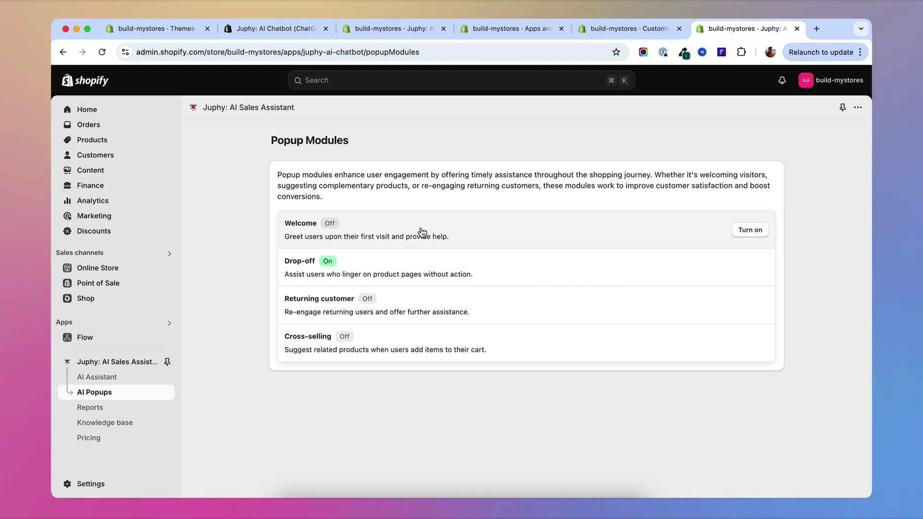
mouse_move(527, 230)
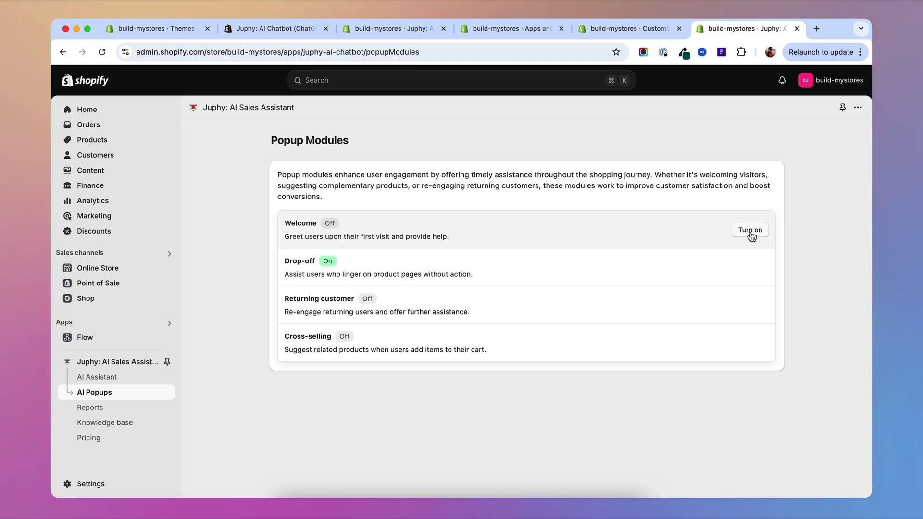
Switch on the Welcome popup module.
click(750, 231)
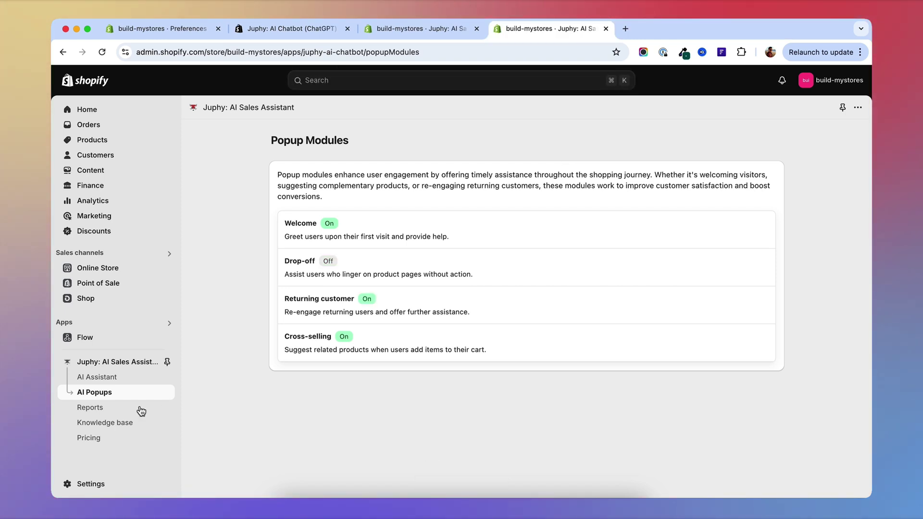
Check the Reports page (7 conversations, $0 revenue), then go to the Knowledge base.
click(102, 409)
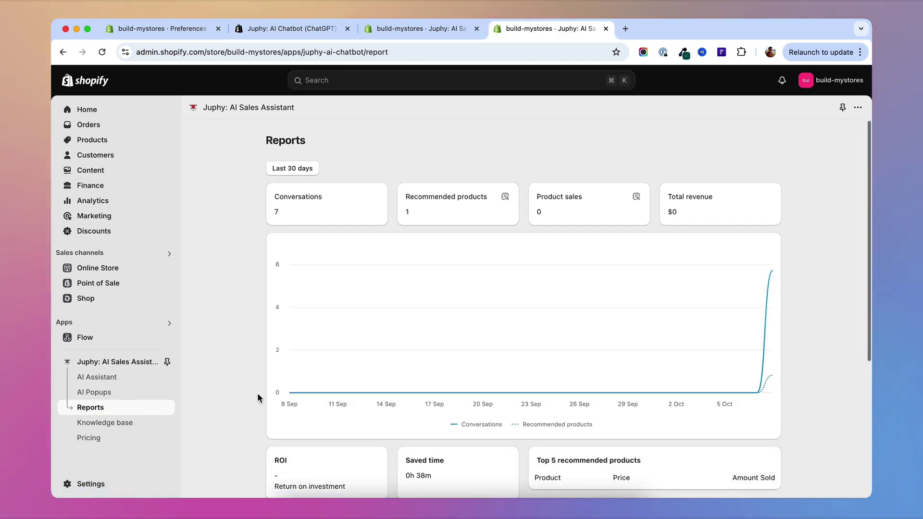
scroll(235, 334, down, 1)
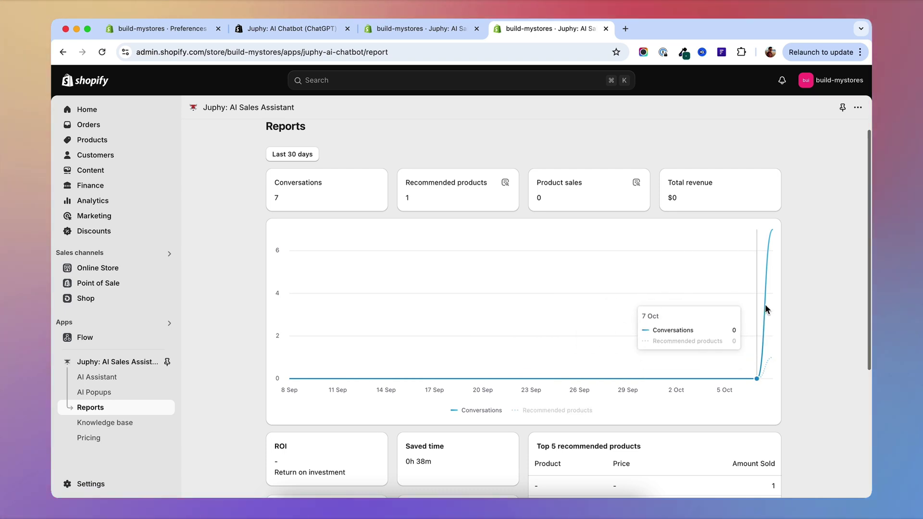
scroll(245, 317, down, 5)
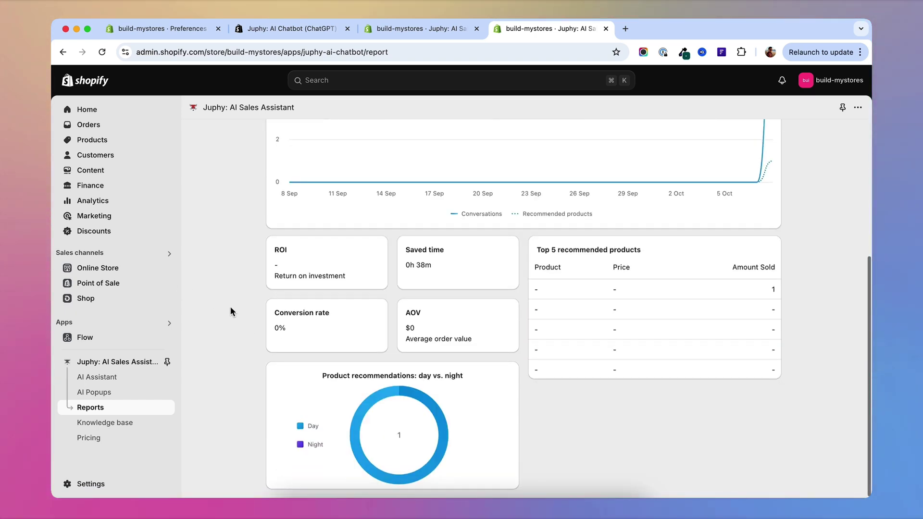
click(104, 423)
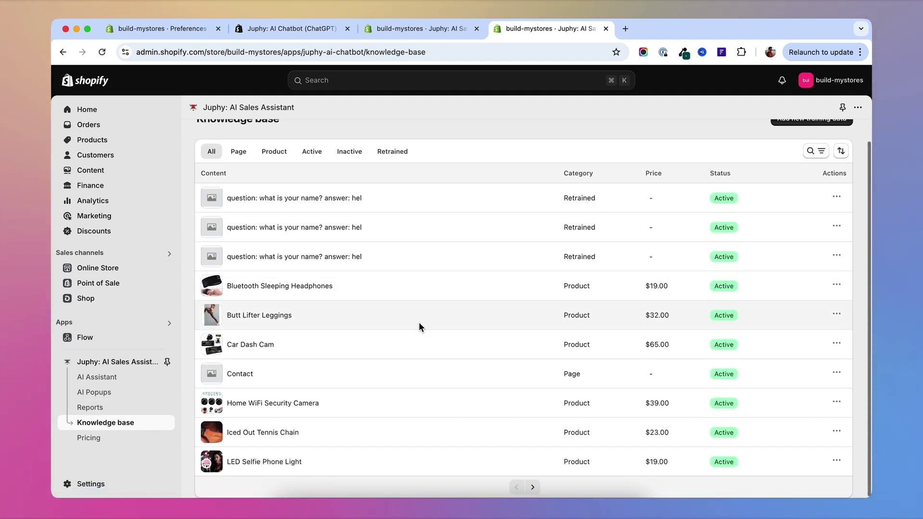
scroll(371, 332, up, 1)
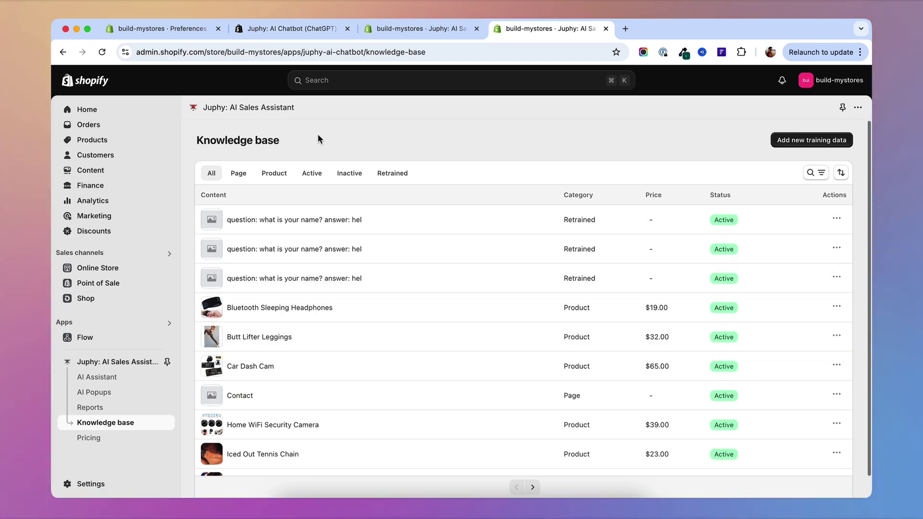
Filter the knowledge base to products and preview the Butt Lifter Leggings entry's actions.
click(281, 175)
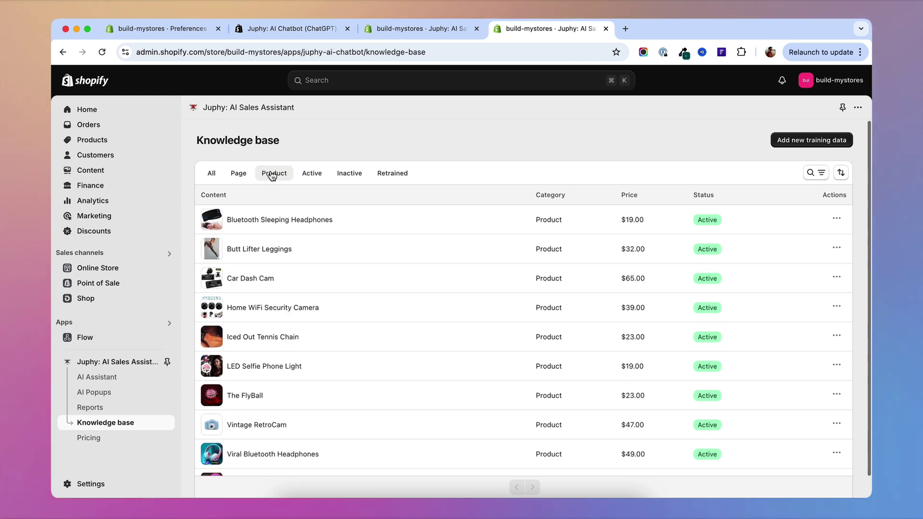
click(837, 249)
click(673, 139)
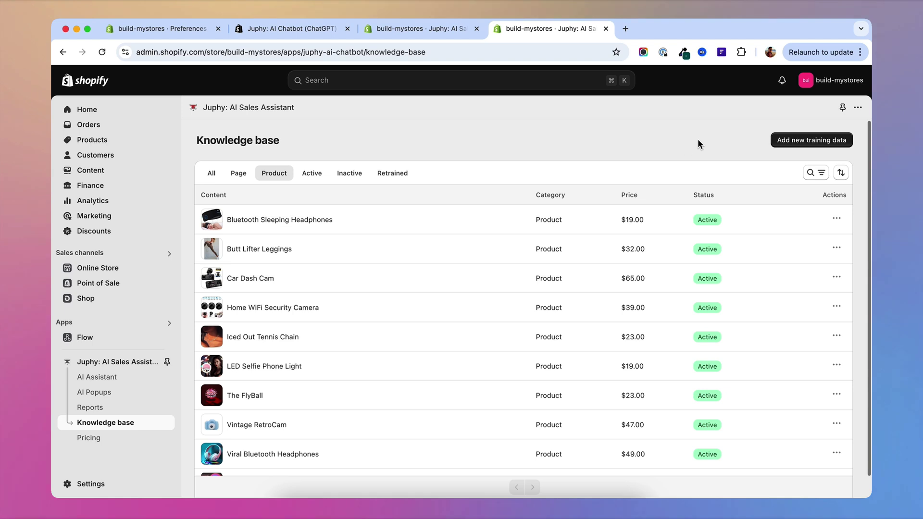
Preview the Add new training data dialog without uploading, then view the Pricing plans.
click(803, 143)
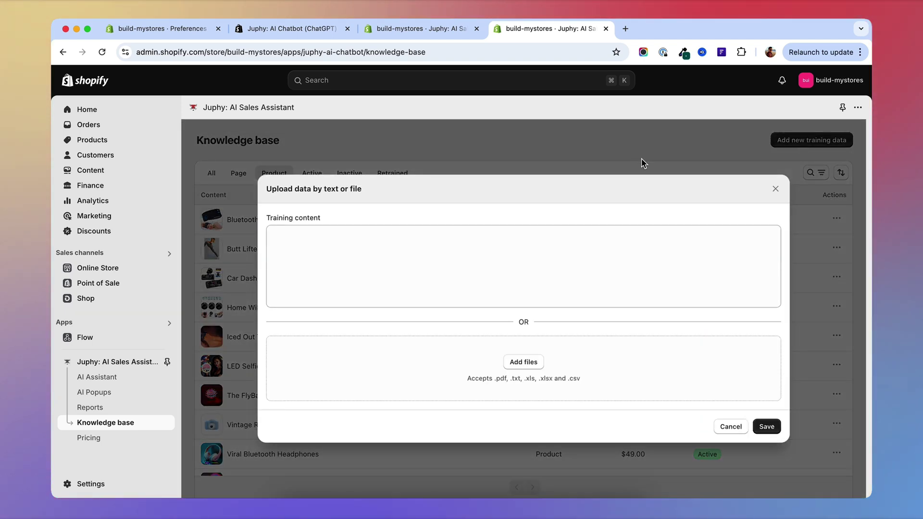
click(777, 191)
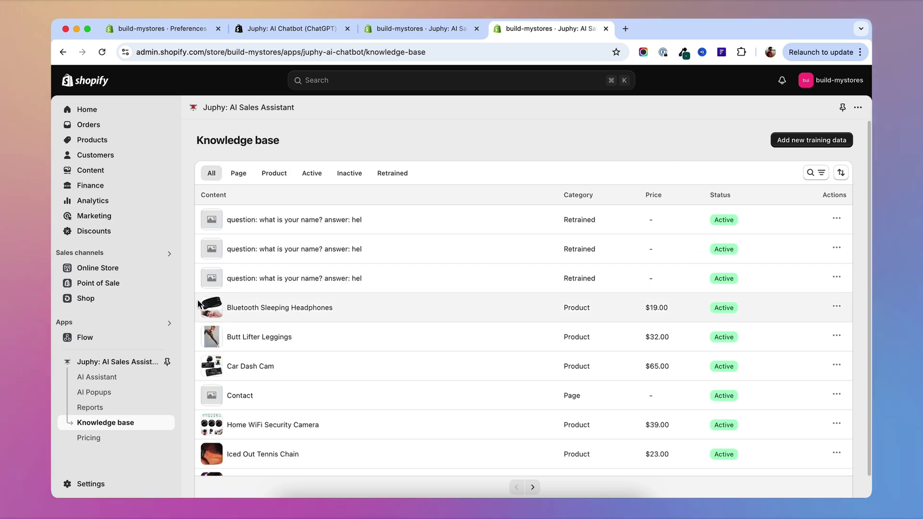
click(108, 439)
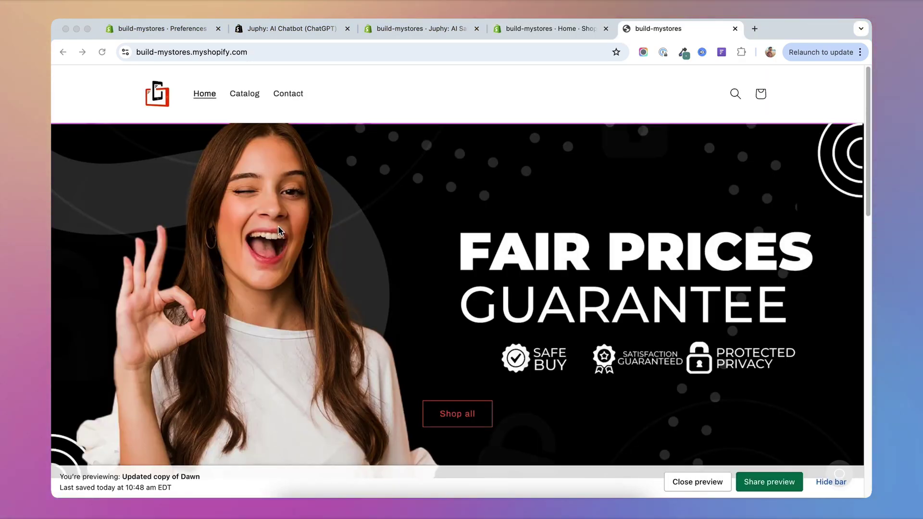
scroll(279, 231, down, 3)
scroll(279, 230, down, 3)
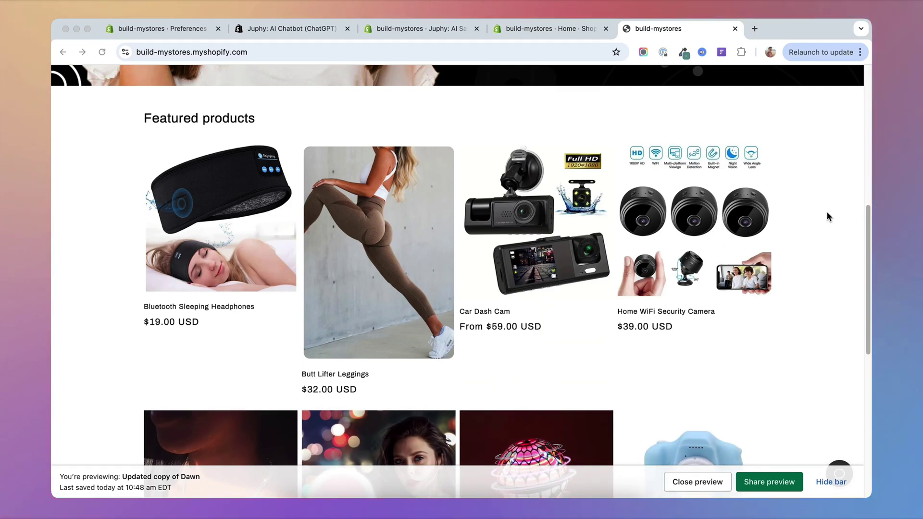
scroll(827, 212, down, 3)
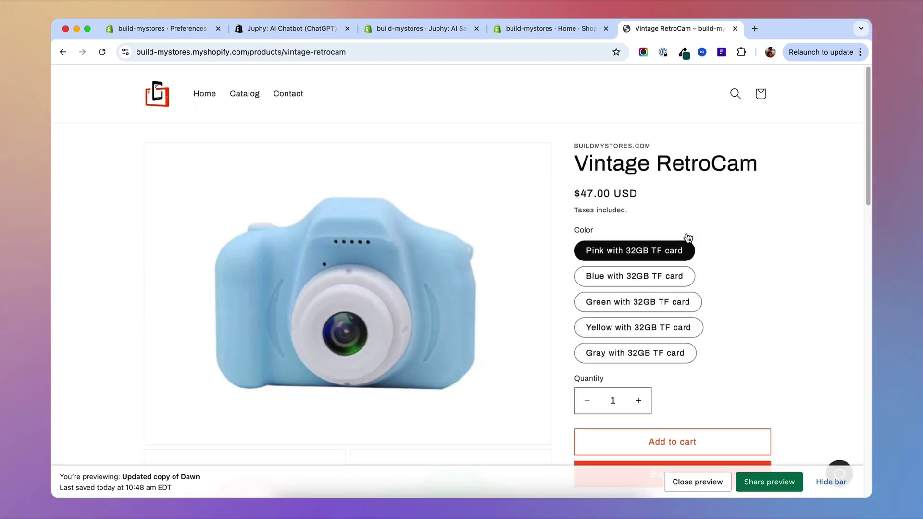
scroll(783, 224, down, 1)
scroll(782, 224, down, 2)
scroll(782, 224, down, 2)
scroll(789, 228, down, 1)
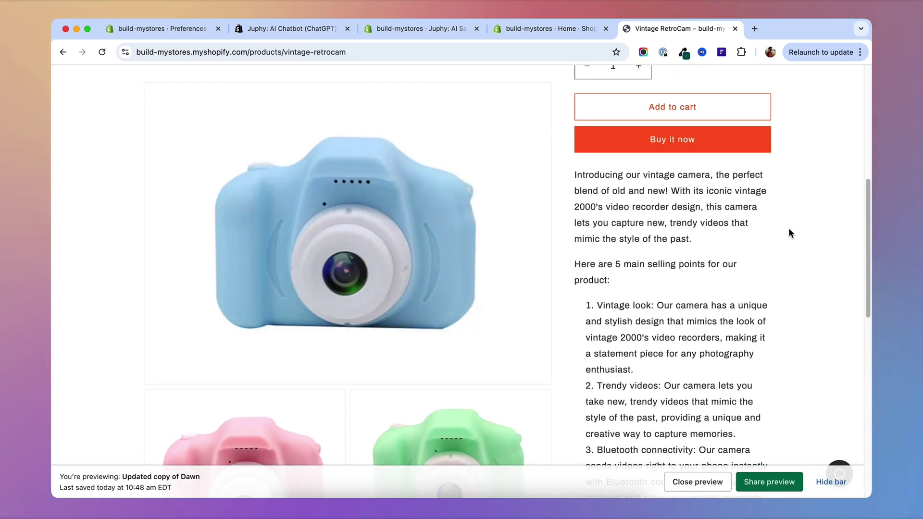
scroll(788, 228, up, 3)
scroll(790, 227, up, 1)
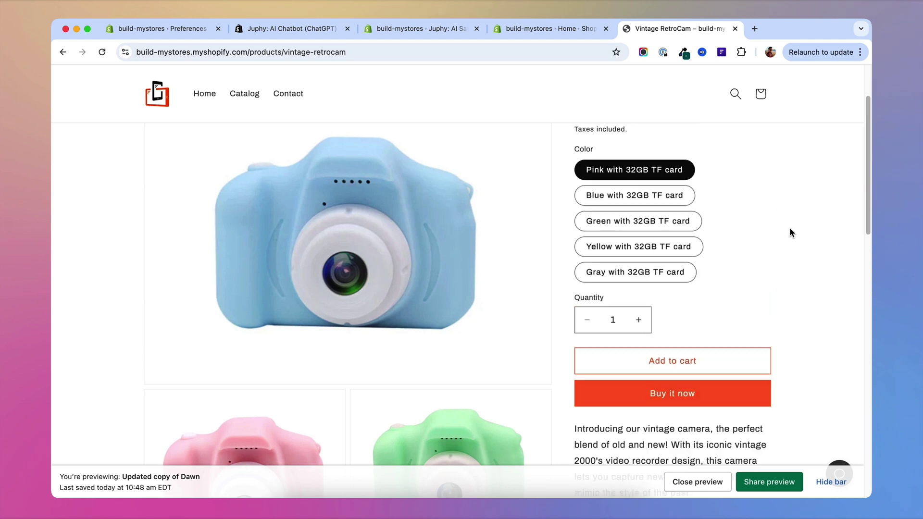
scroll(790, 232, up, 1)
Ask the store's chat assistant 'Does this camera use film?'.
click(829, 483)
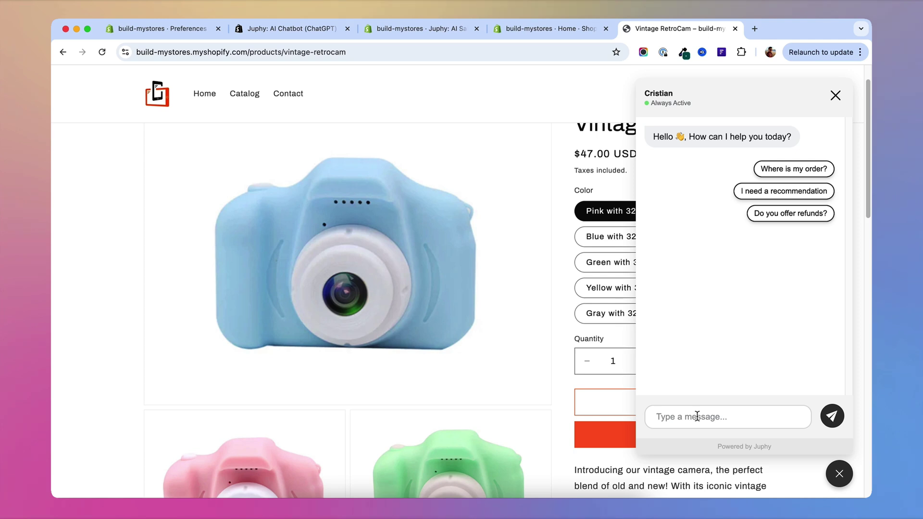
text(Does)
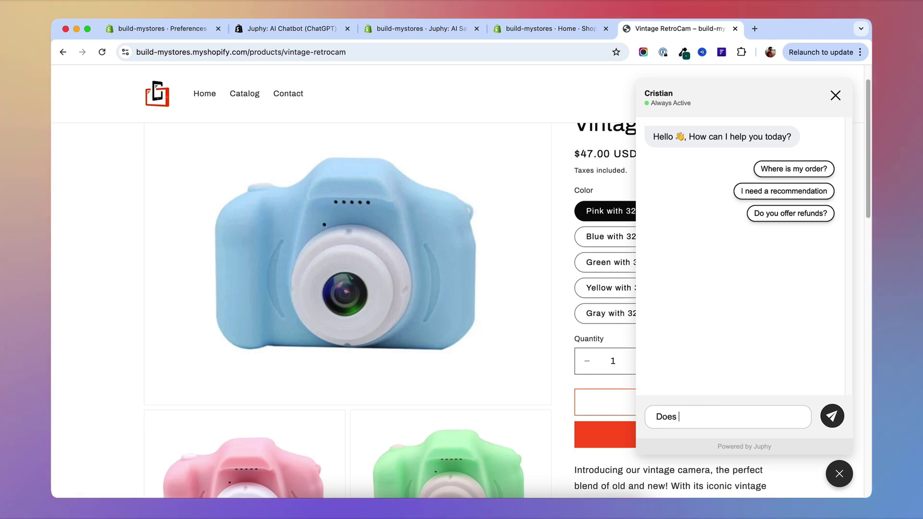
text(amera )
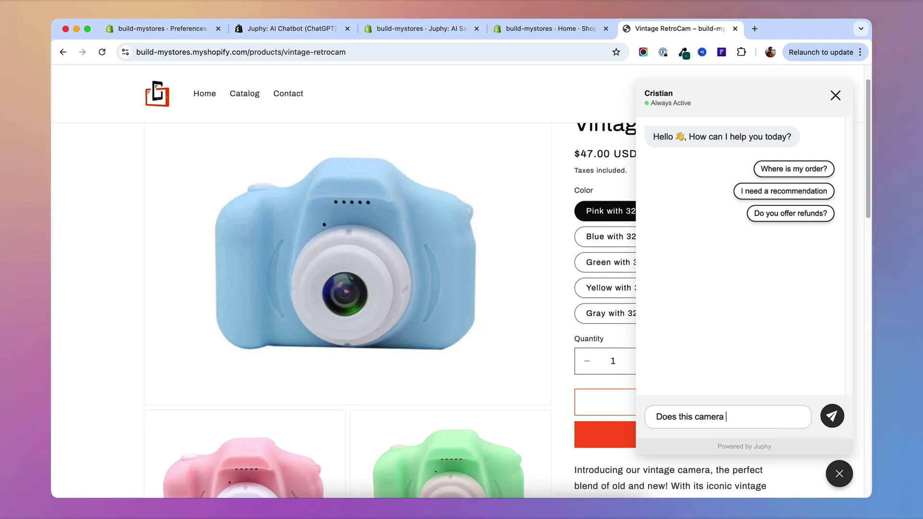
text(use fil)
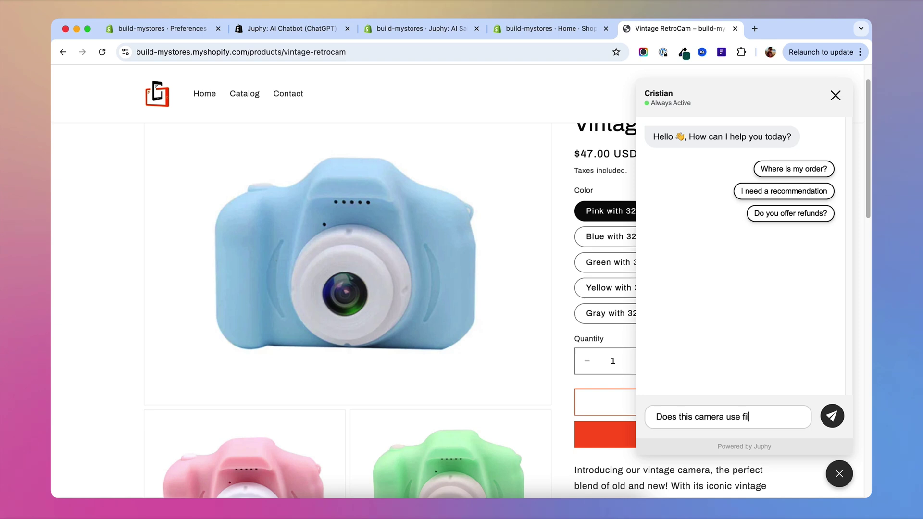
text(m?)
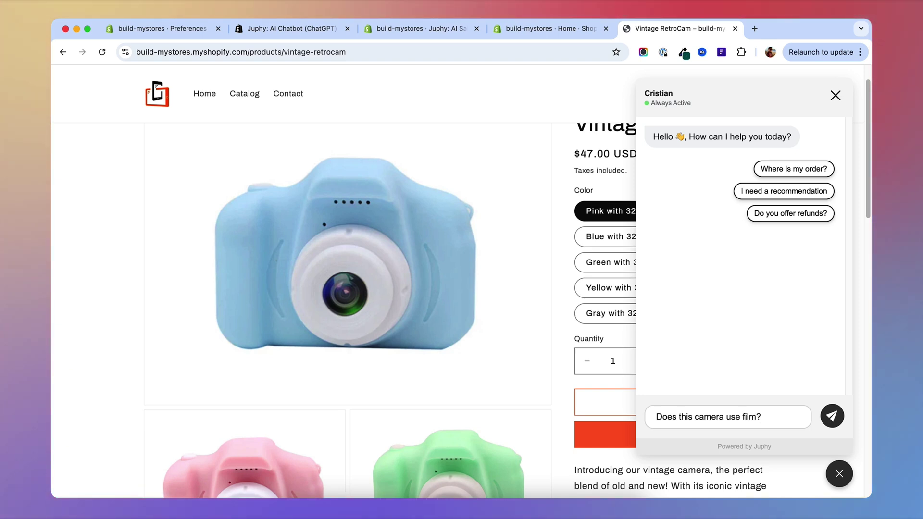
key(Return)
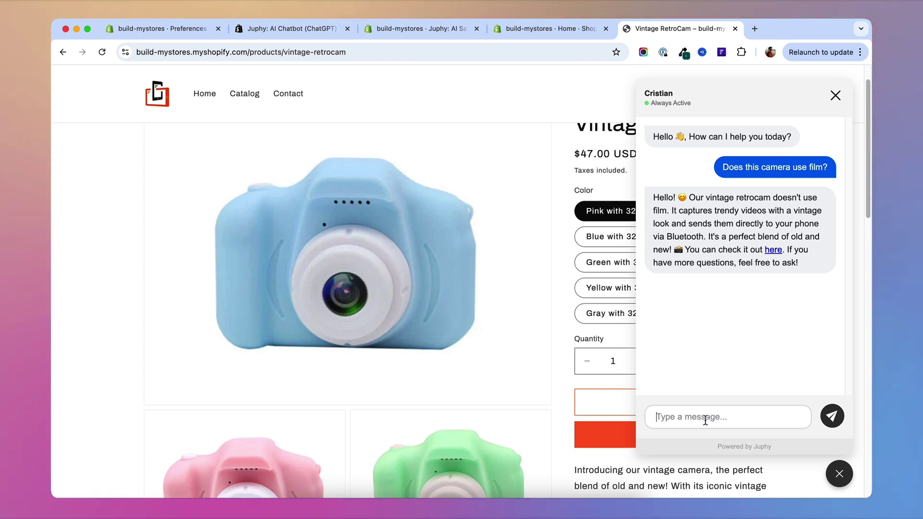
text(Do)
text( you sell )
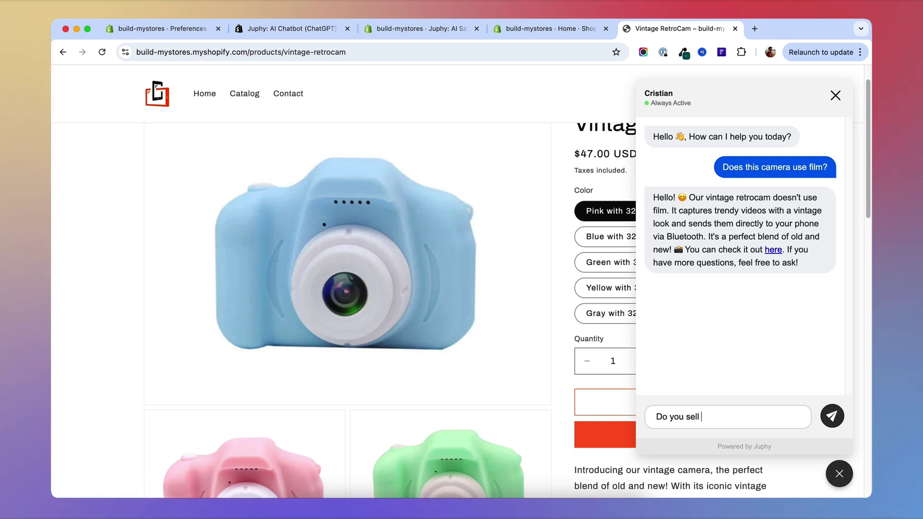
text(this camera)
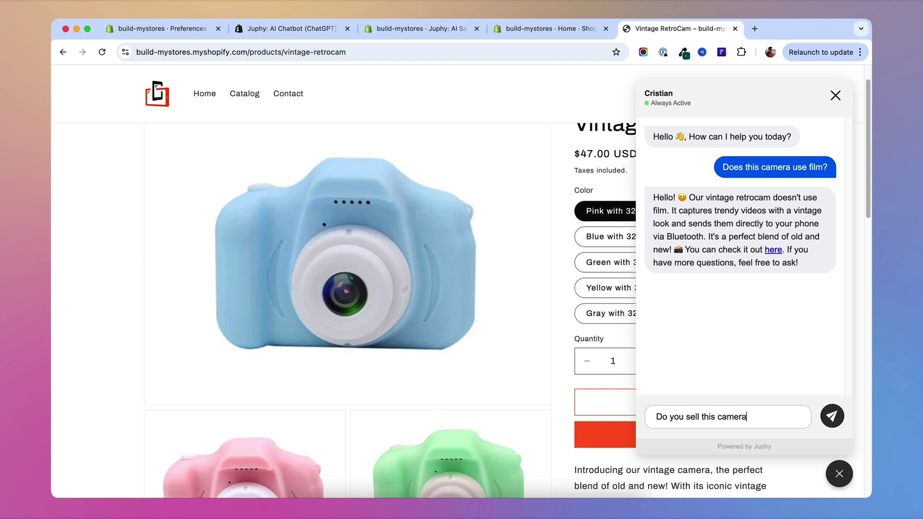
text( in red?)
Send 'Do you sell this camera in red?' to the chatbot.
key(Return)
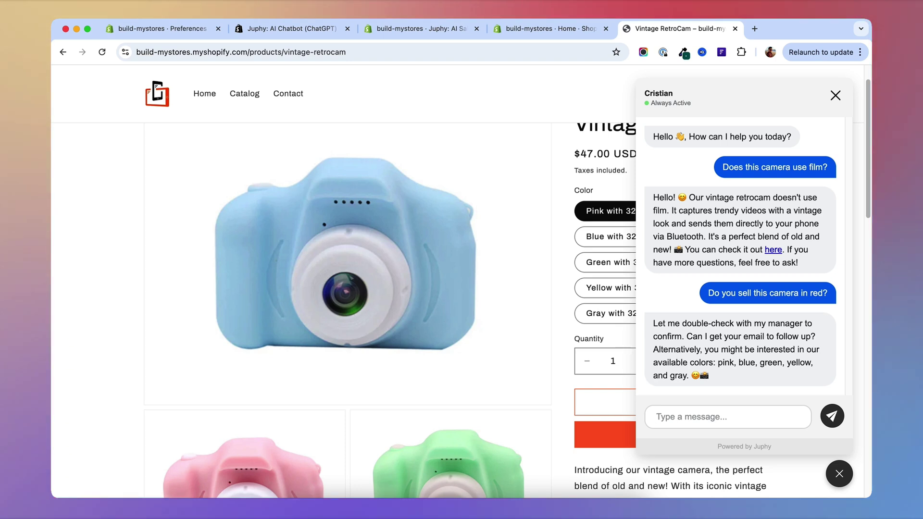
scroll(490, 273, down, 2)
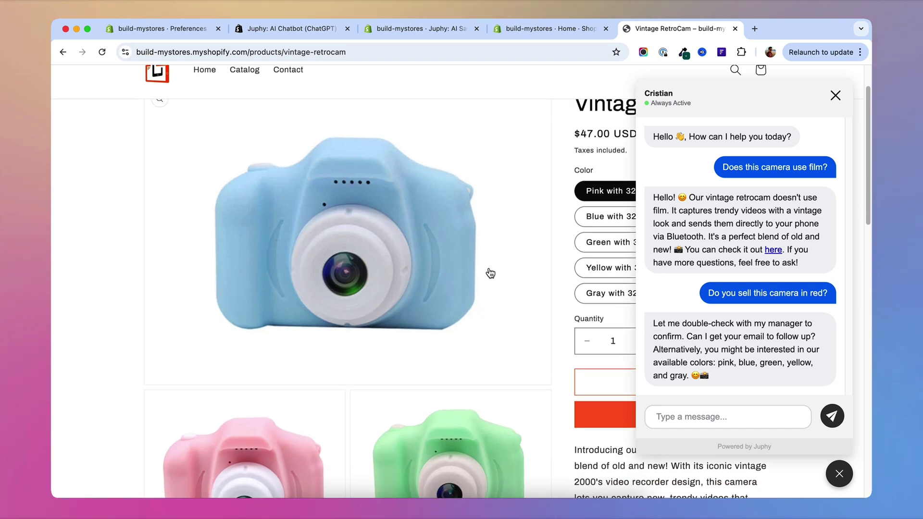
scroll(490, 273, down, 3)
scroll(490, 272, down, 5)
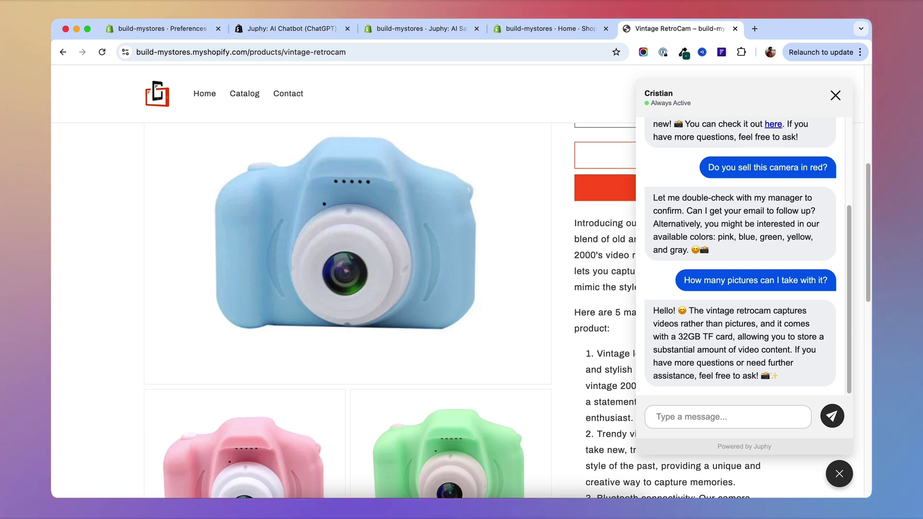
scroll(574, 324, down, 5)
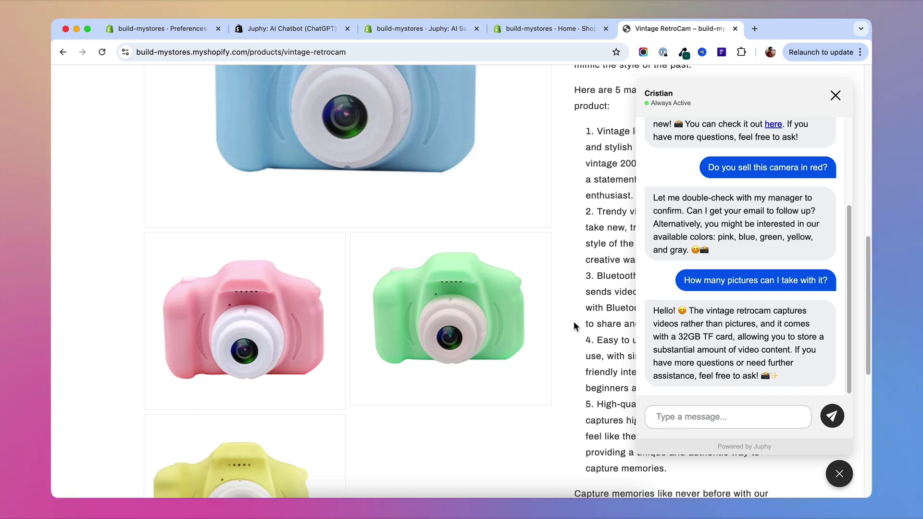
scroll(574, 325, up, 5)
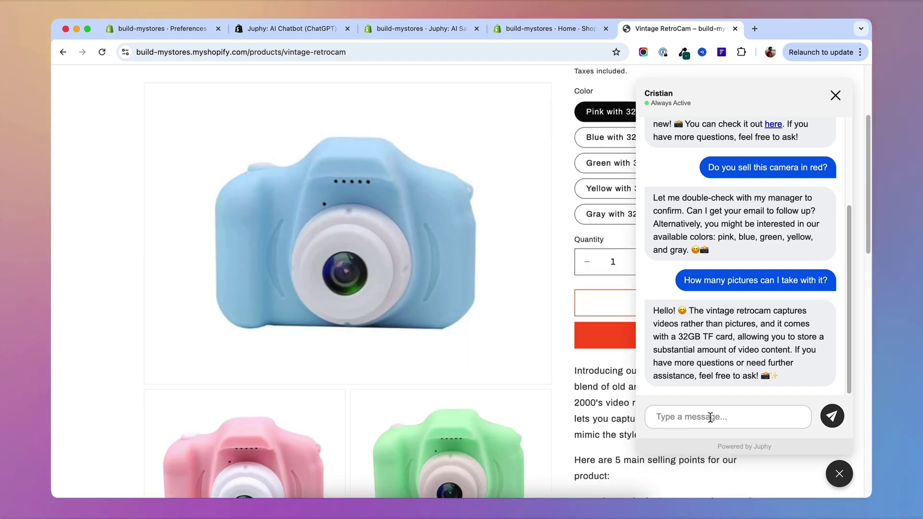
text(Do you)
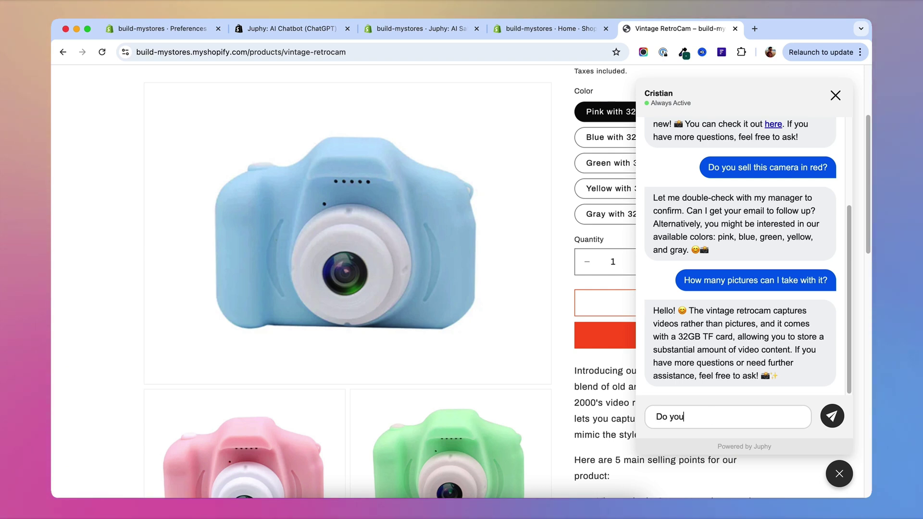
text( think thi)
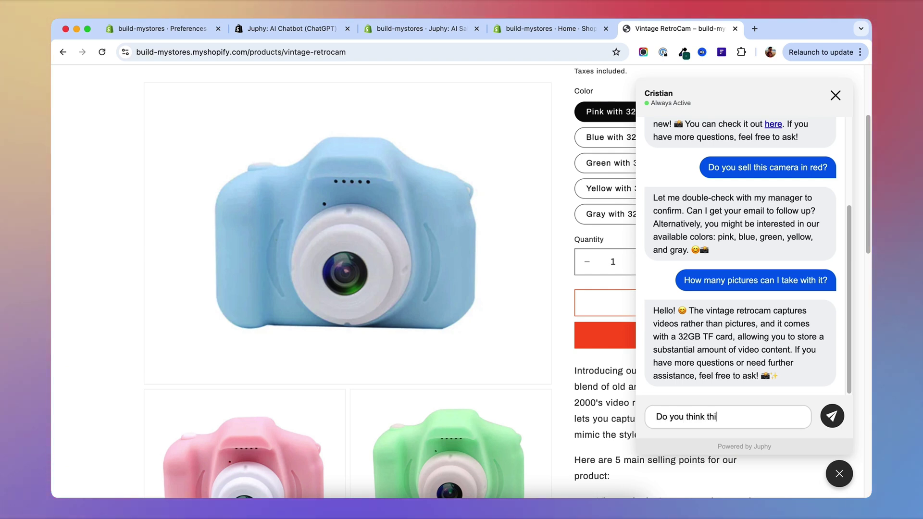
text(ra is )
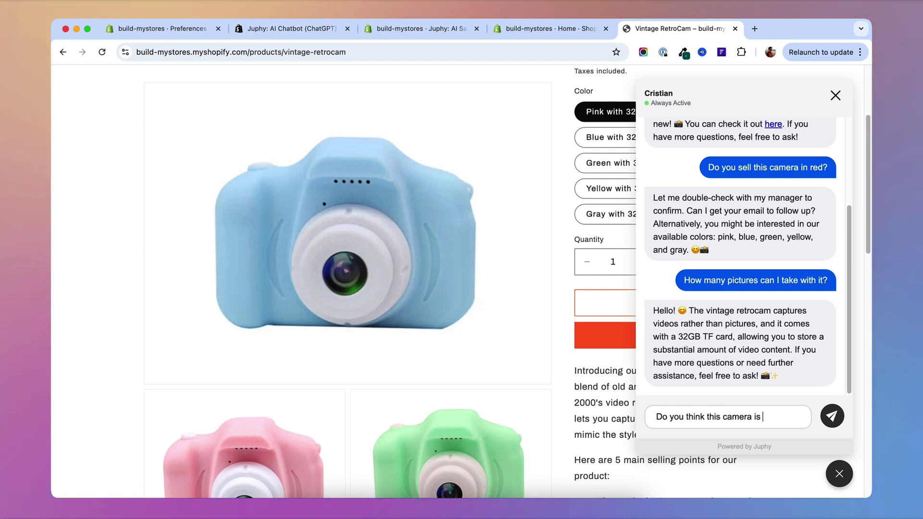
text(a good gif)
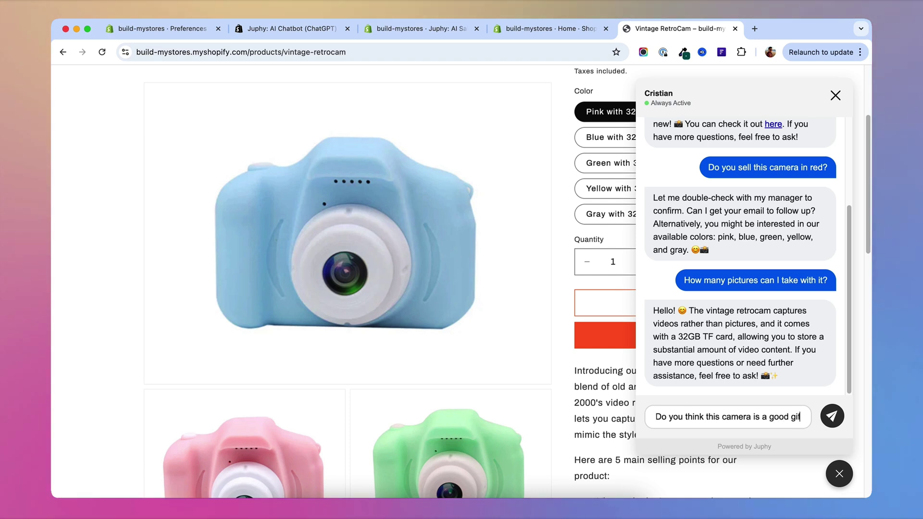
text(t for m)
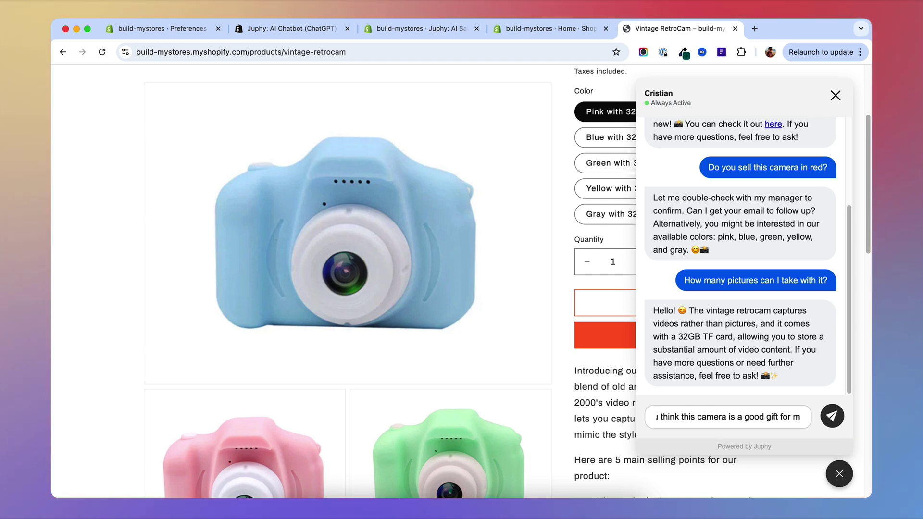
text(y niece? She is 10 years old)
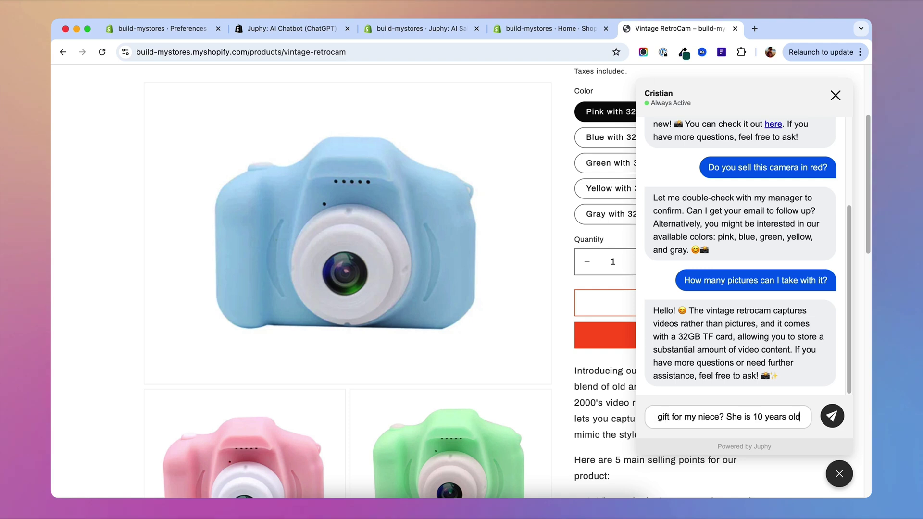
Ask the chatbot whether the camera suits a 10-year-old niece as a gift.
key(Return)
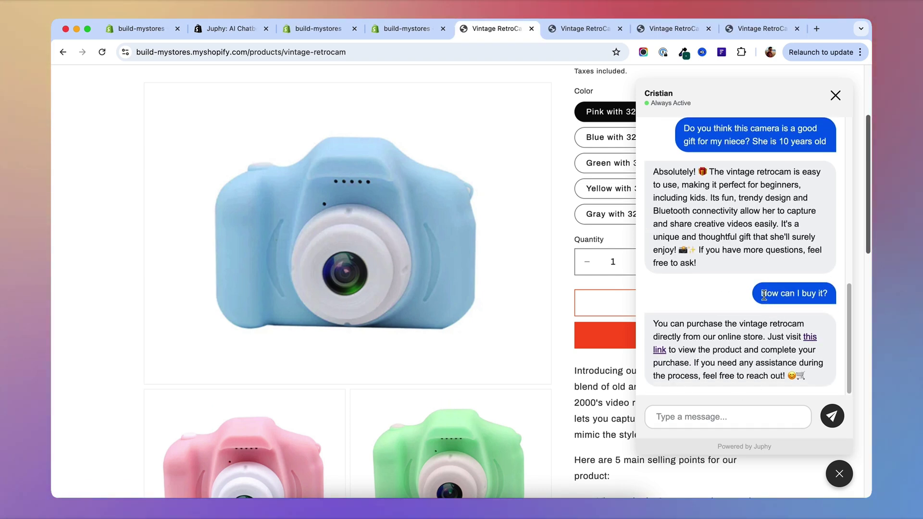
Follow the bot's link to the Vintage RetroCam page, dismiss the chat, and close duplicate tabs.
click(811, 338)
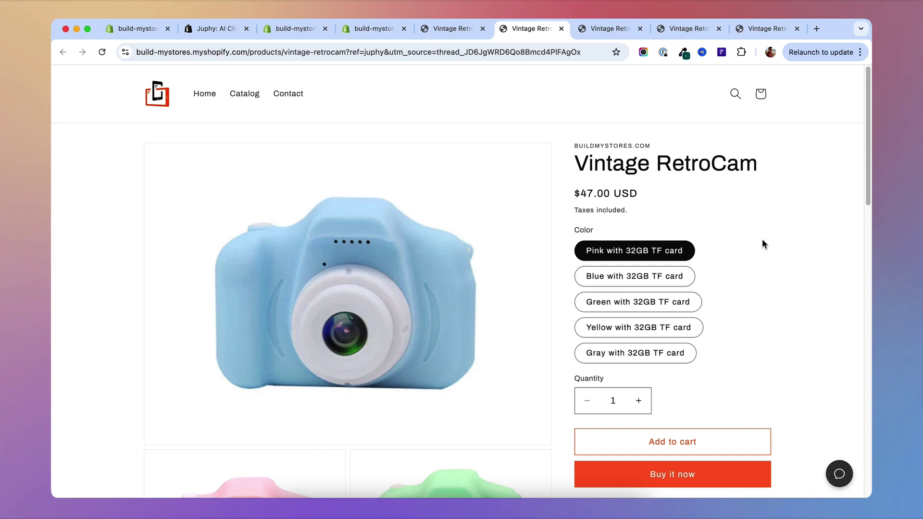
scroll(763, 238, down, 1)
scroll(766, 249, down, 2)
scroll(794, 289, up, 3)
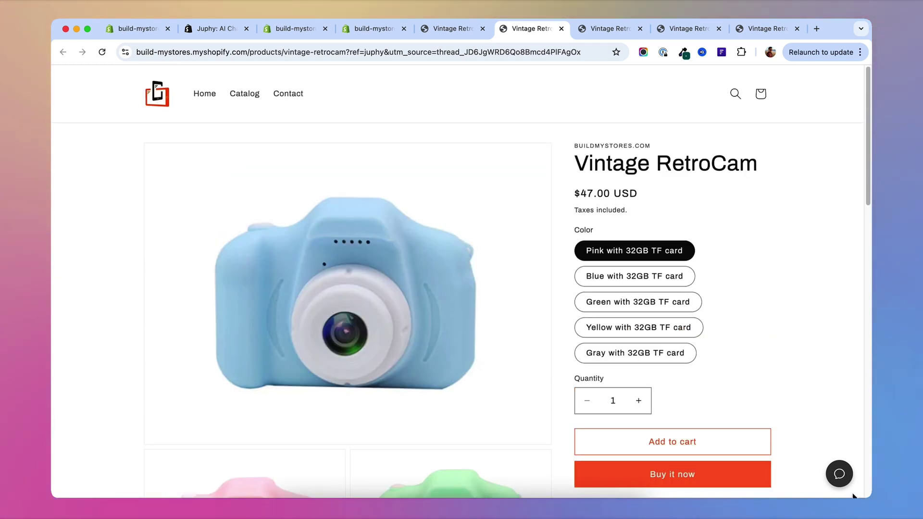
click(840, 474)
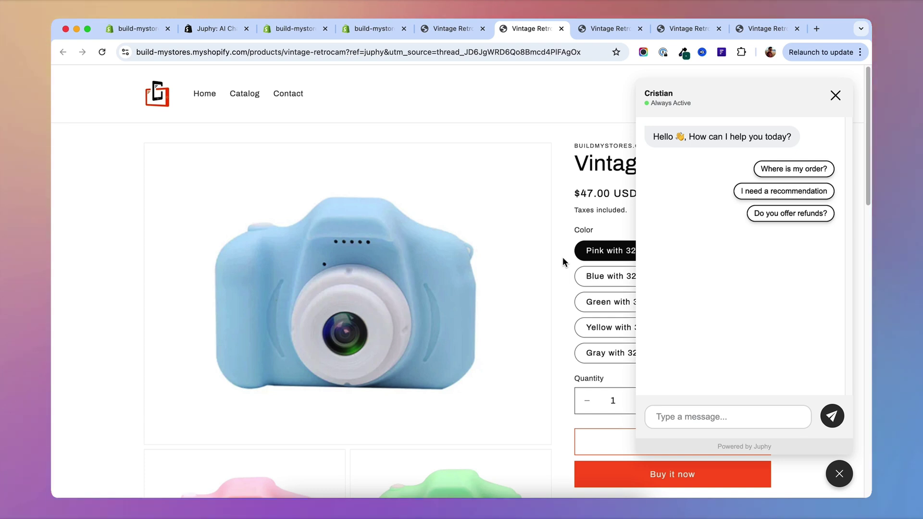
key(Escape)
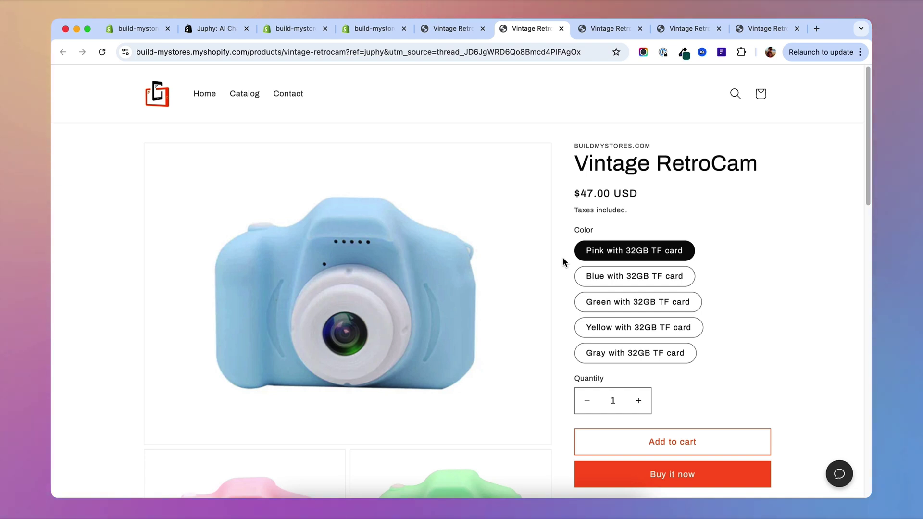
key(super+w)
key(super+w)
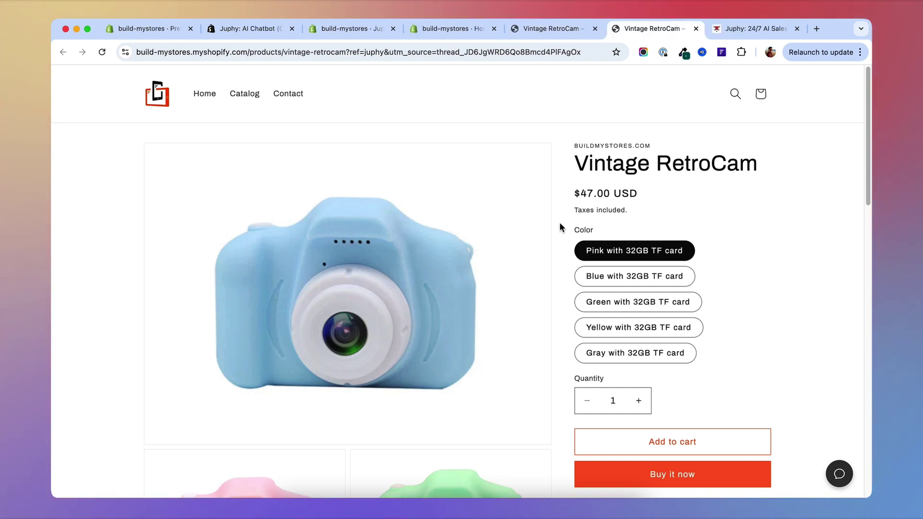
click(729, 29)
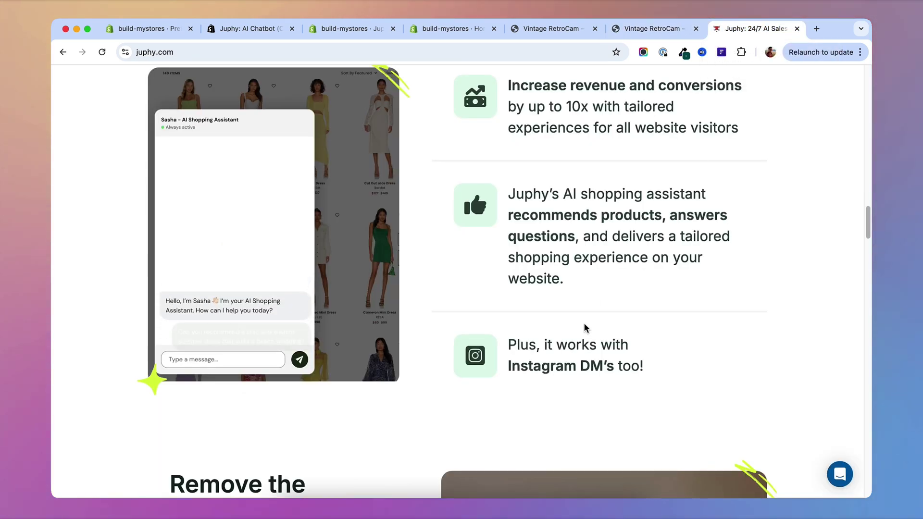
drag(615, 368, 508, 368)
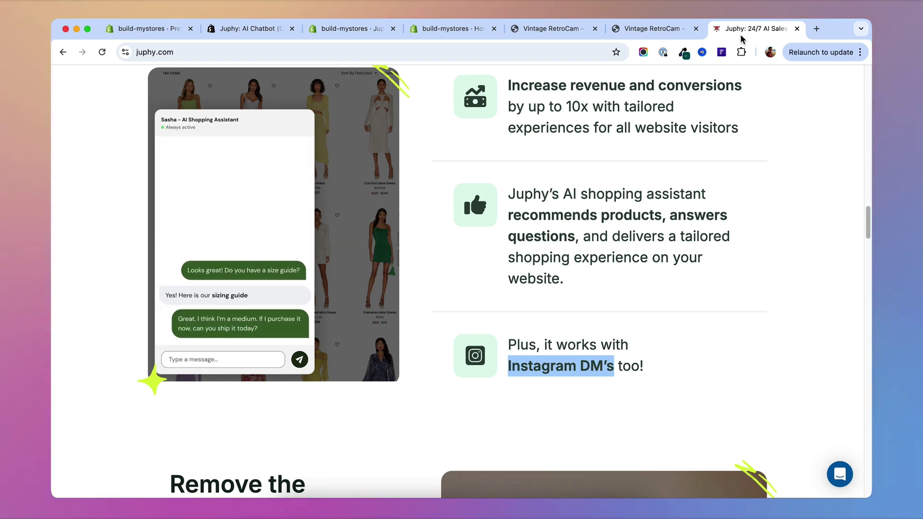
click(671, 30)
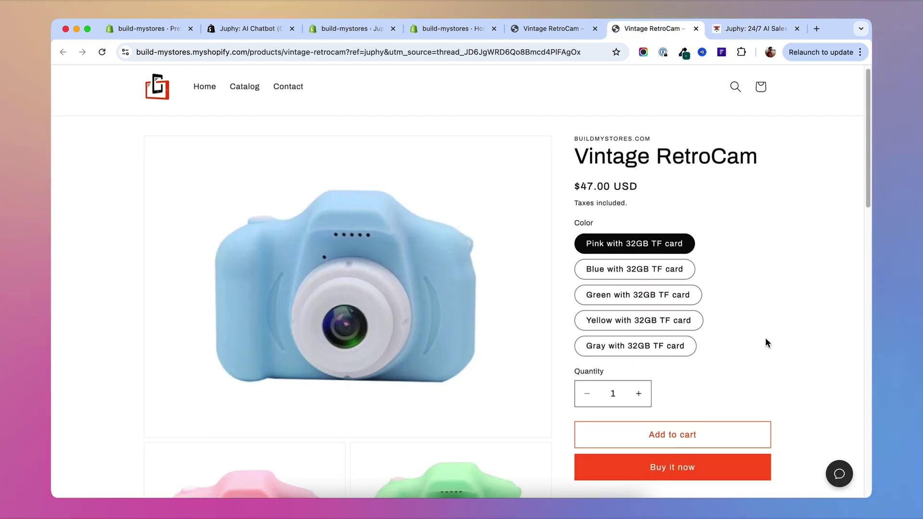